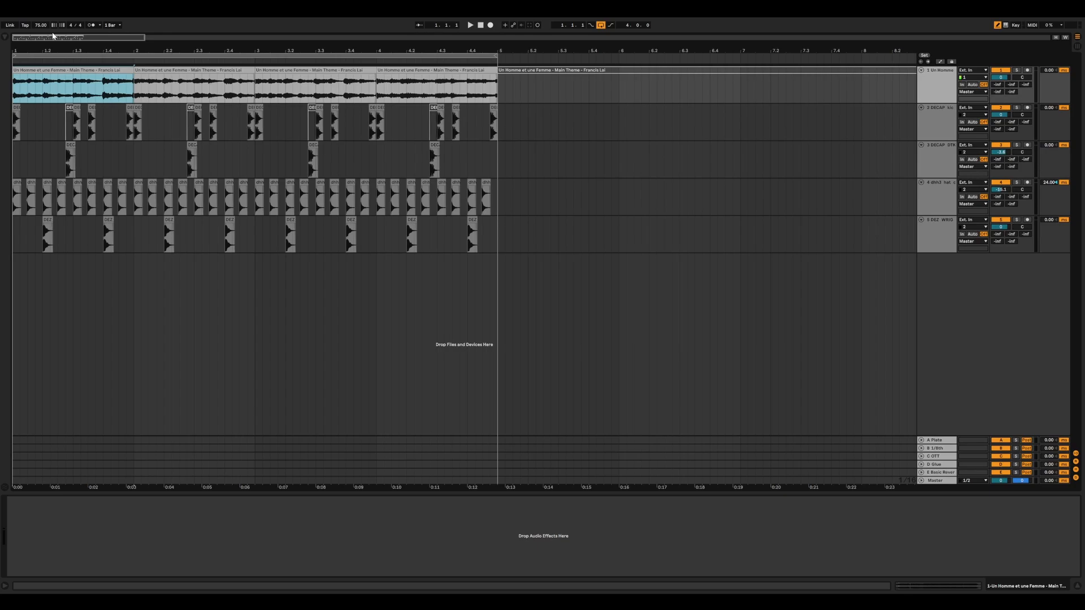
Step: Play back the four-bar beat from the start and inspect its sample and drum tracks
{"action": "left_click", "coordinate": [23, 176]}
{"action": "key", "text": "space"}
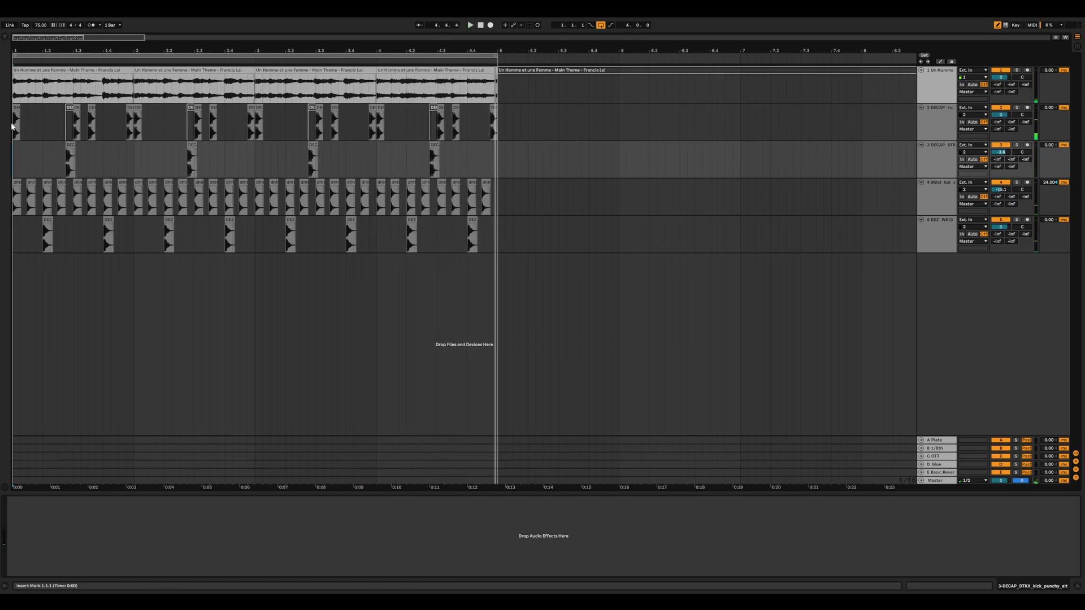
{"action": "left_click_drag", "start_coordinate": [13, 127], "coordinate": [42, 128]}
{"action": "key", "text": "super+alt+b"}
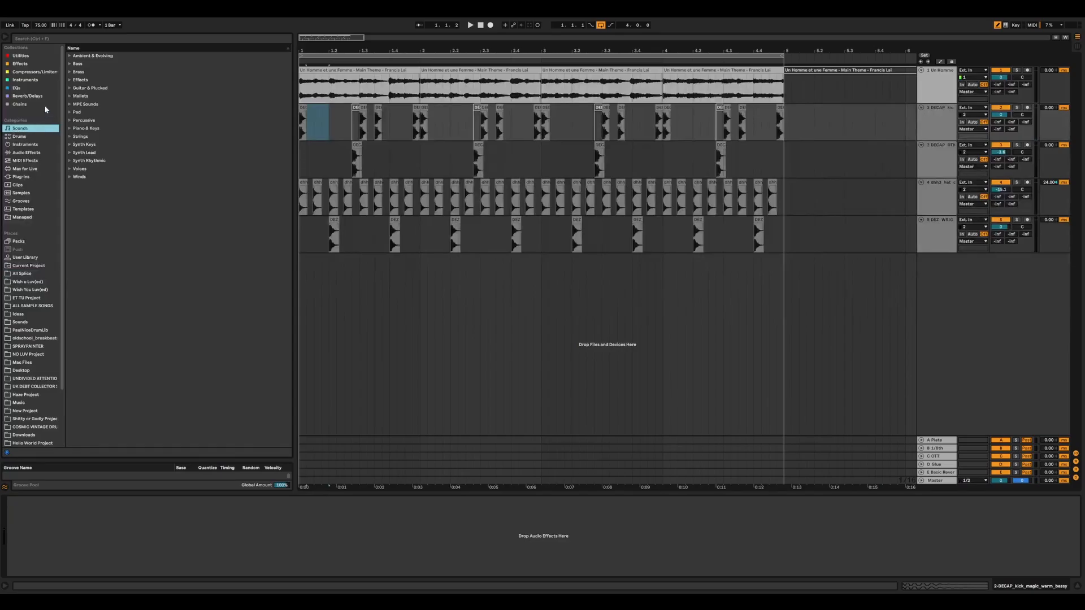
{"action": "left_click", "coordinate": [5, 38]}
{"action": "mouse_move", "coordinate": [19, 127]}
{"action": "left_mouse_down"}
{"action": "mouse_move", "coordinate": [85, 160]}
{"action": "mouse_move", "coordinate": [537, 273]}
{"action": "mouse_move", "coordinate": [351, 182]}
{"action": "mouse_move", "coordinate": [11, 144]}
{"action": "mouse_move", "coordinate": [15, 125]}
{"action": "left_mouse_up"}
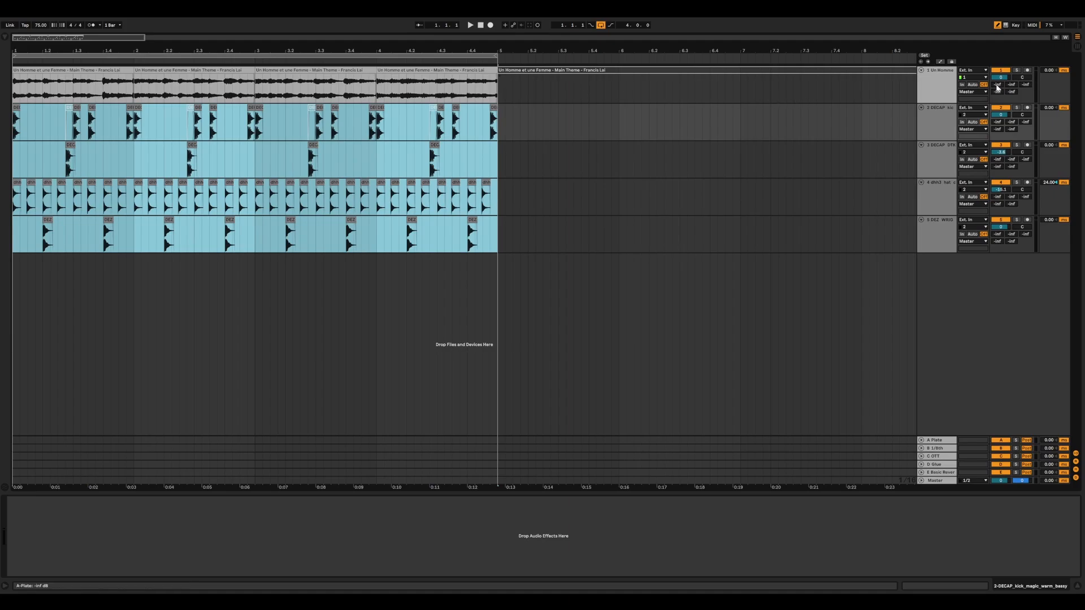
{"action": "left_click", "coordinate": [947, 89]}
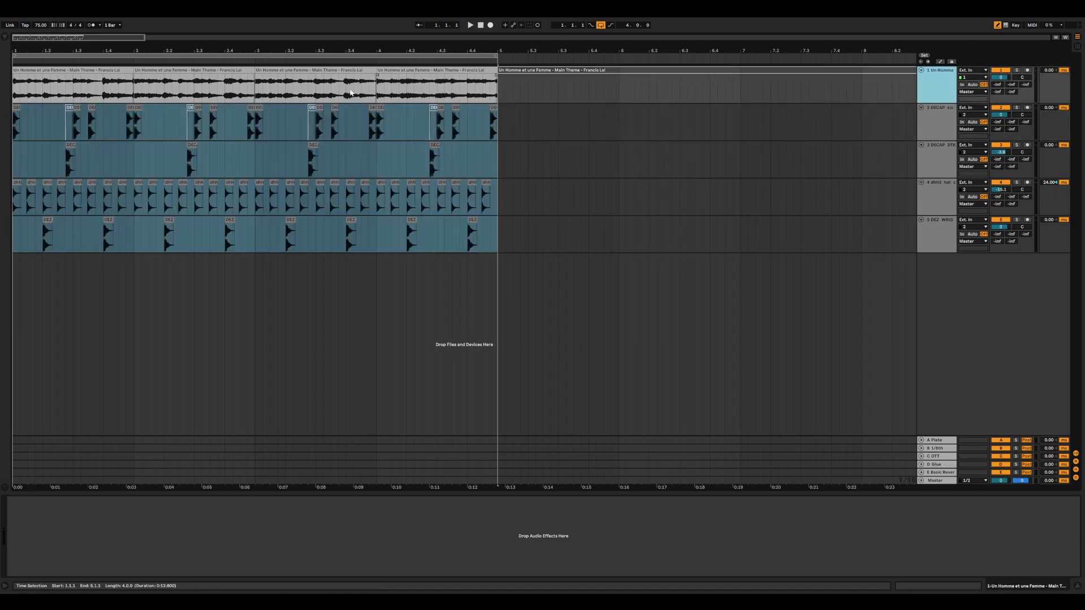
{"action": "left_click", "coordinate": [230, 95]}
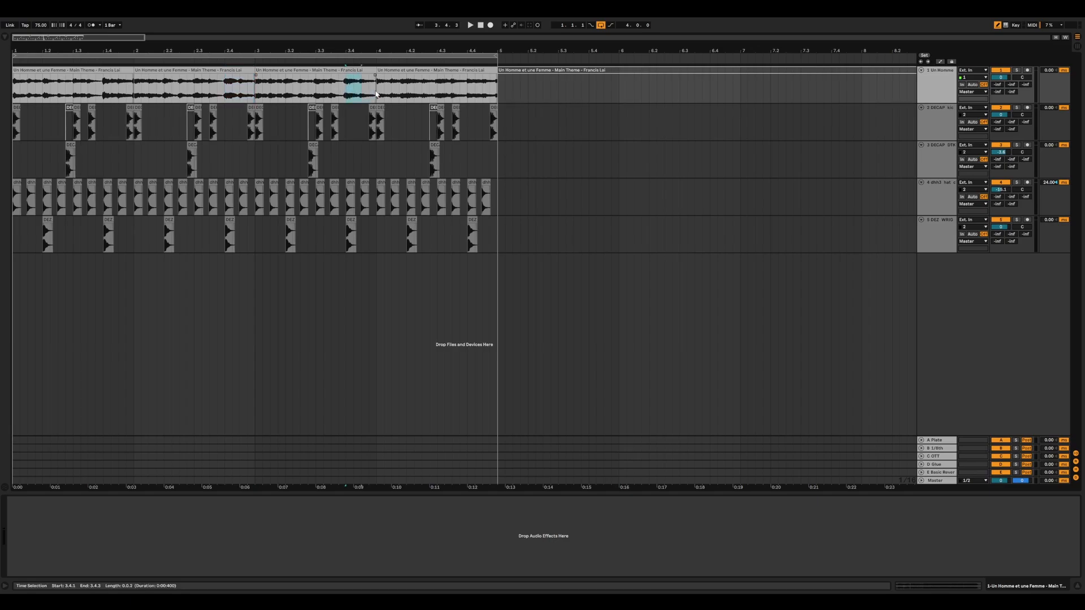
{"action": "left_click", "coordinate": [932, 133]}
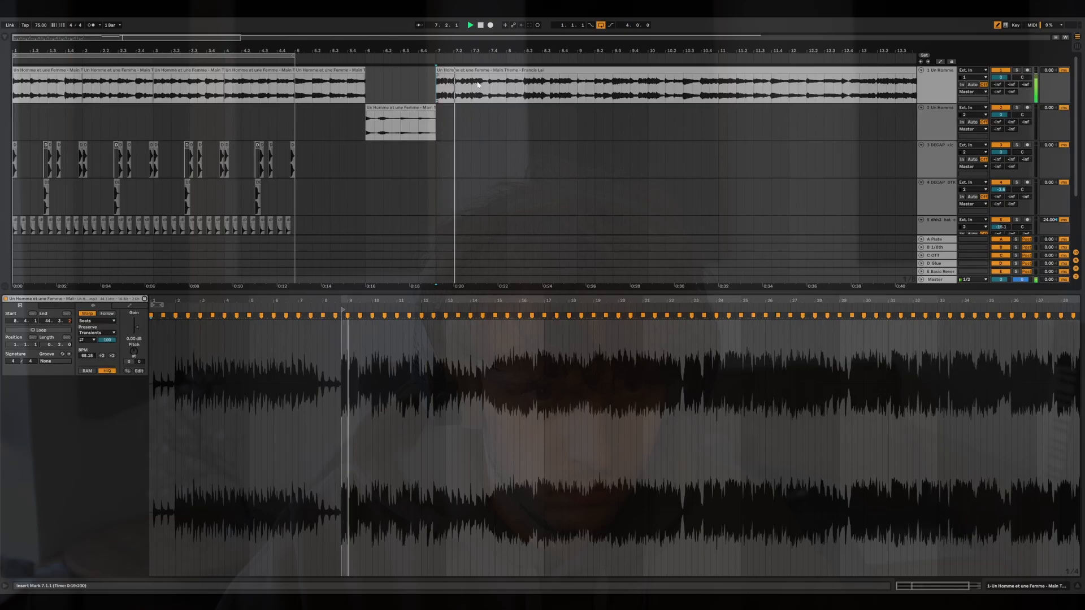
Step: Split the sample clip on track 2 at 6.3.1, paste its second half at 1.1.1 and audition it
{"action": "left_click_drag", "start_coordinate": [490, 52], "coordinate": [491, 34]}
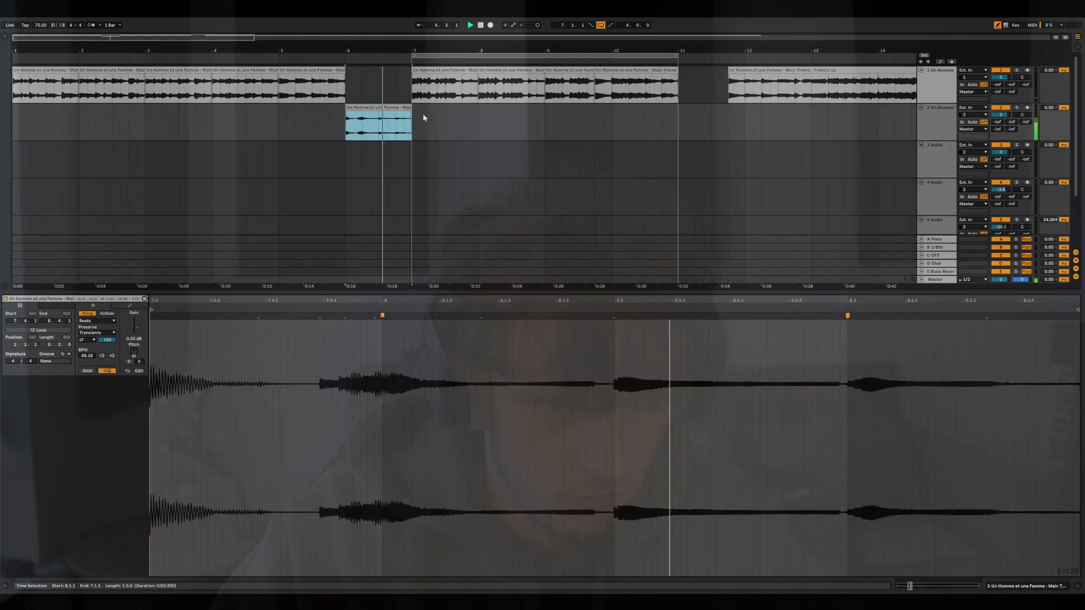
{"action": "left_click", "coordinate": [389, 119]}
{"action": "key", "text": "ctrl+e"}
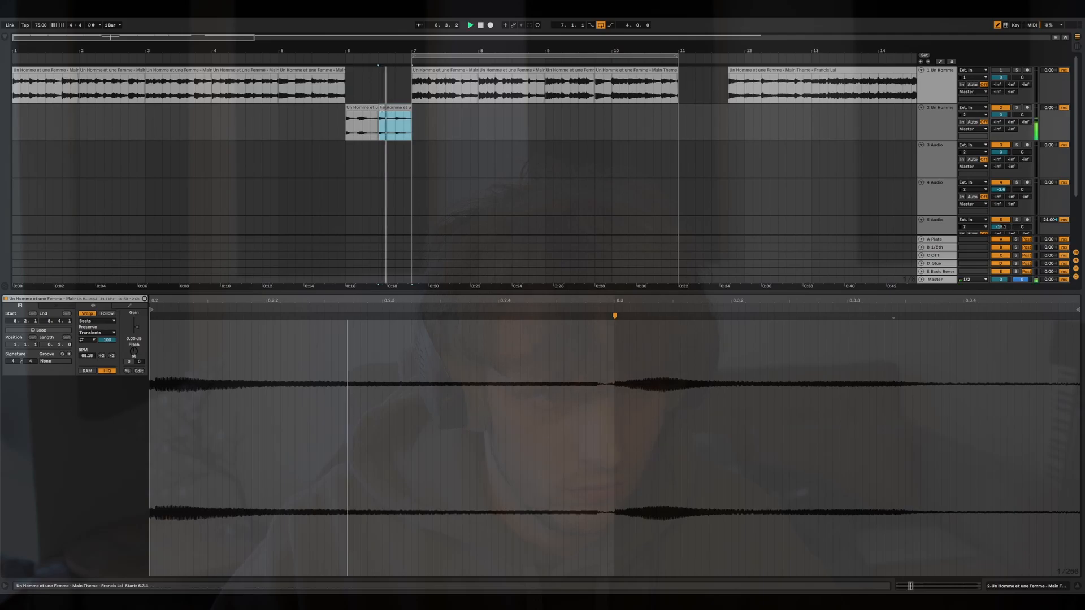
{"action": "left_click", "coordinate": [15, 123]}
{"action": "key", "text": "ctrl+v"}
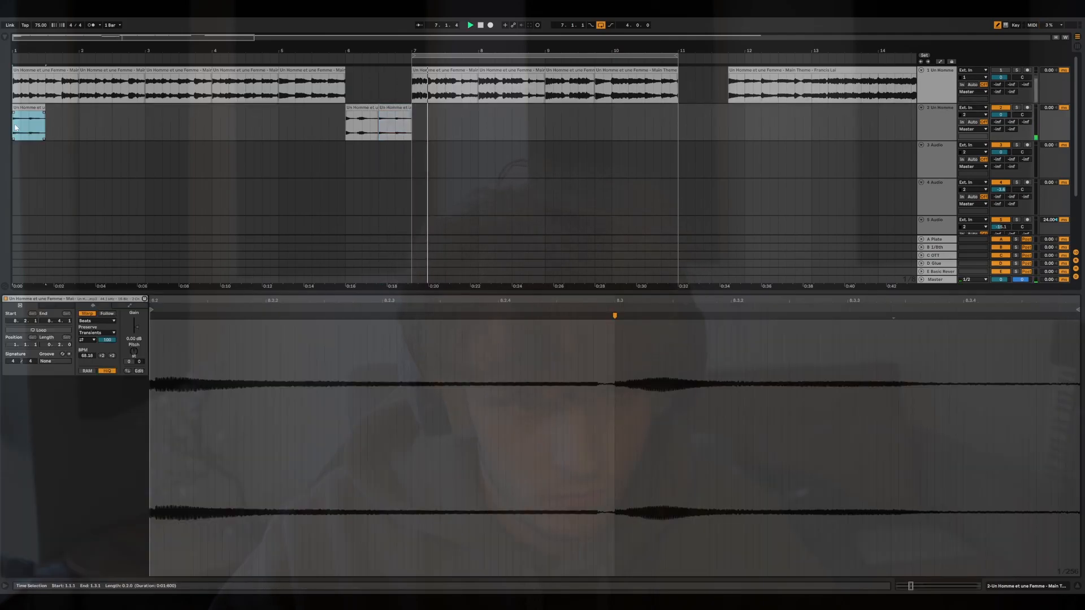
{"action": "scroll", "coordinate": [15, 123], "scroll_direction": "up", "scroll_amount": 8}
{"action": "key", "text": "space"}
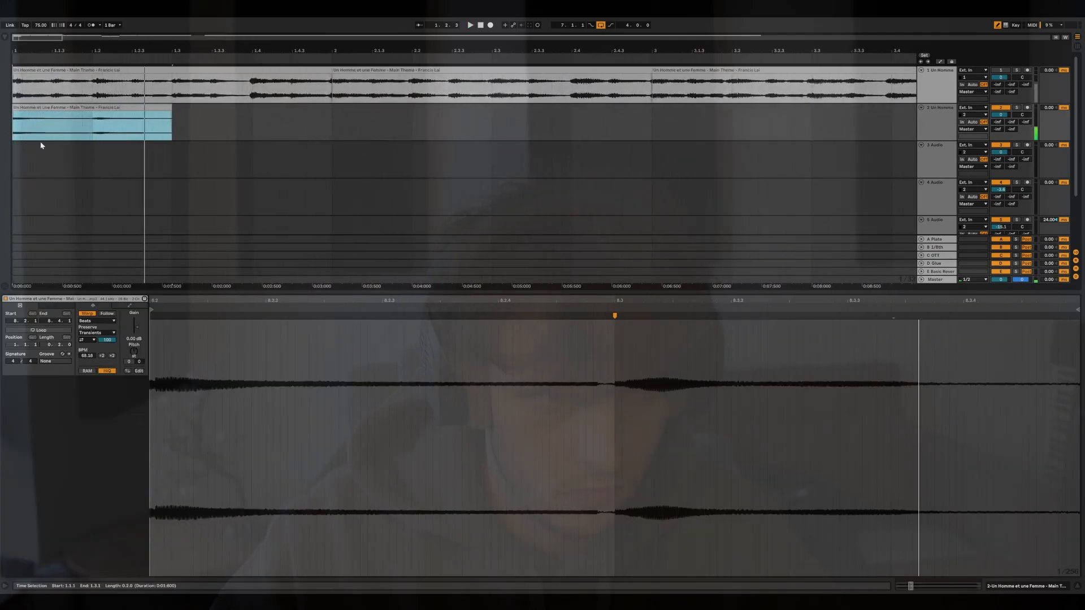
{"action": "key", "text": "space"}
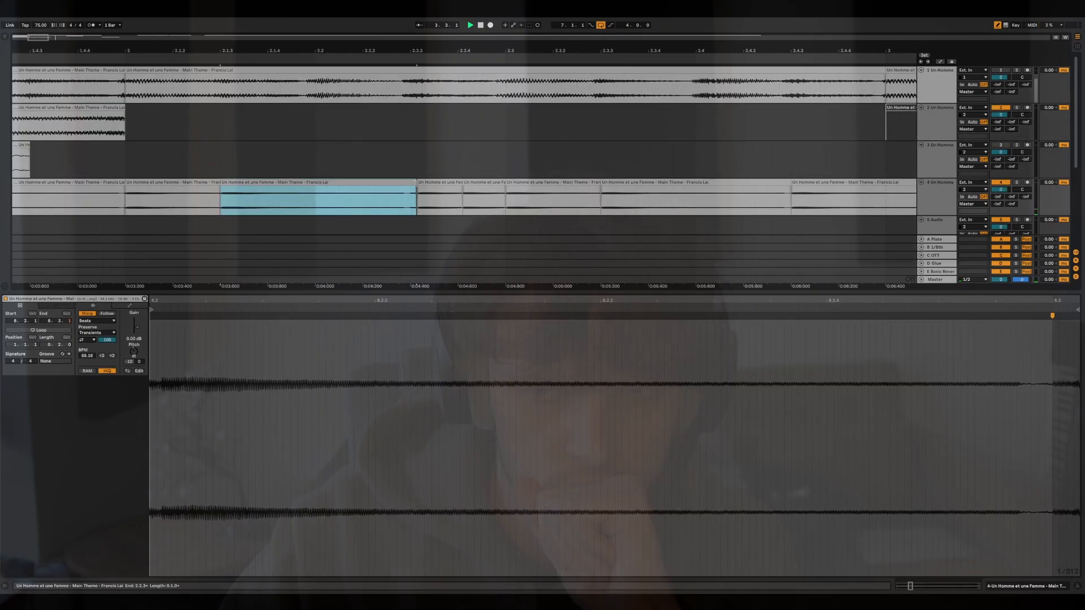
Step: Extend the end of the selected sample chop on track 4 slightly and play back the chopped sequence
{"action": "left_click_drag", "start_coordinate": [415, 182], "coordinate": [418, 183]}
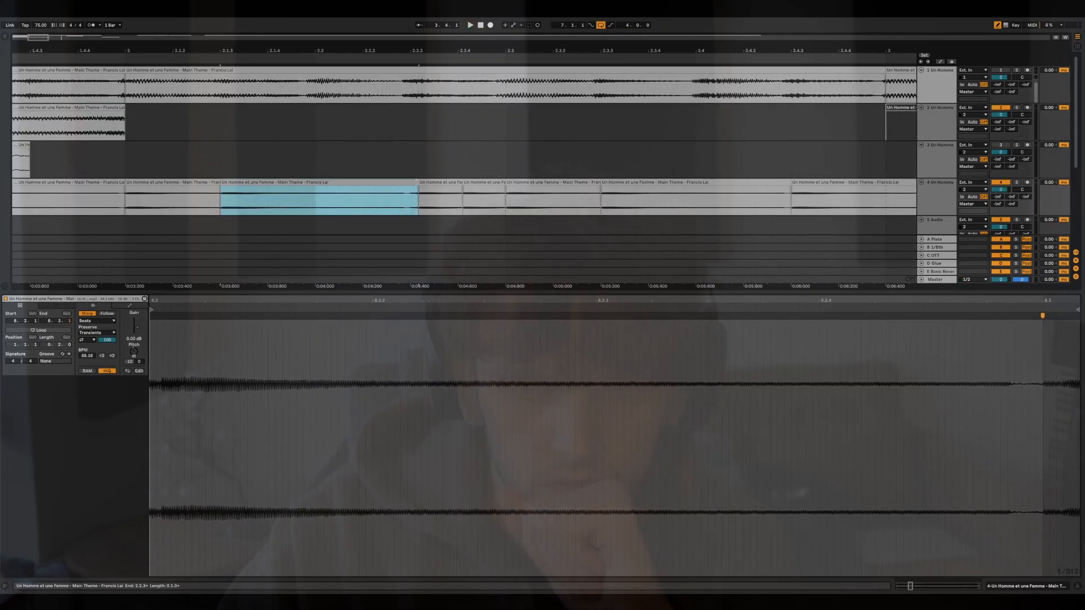
{"action": "key", "text": "space"}
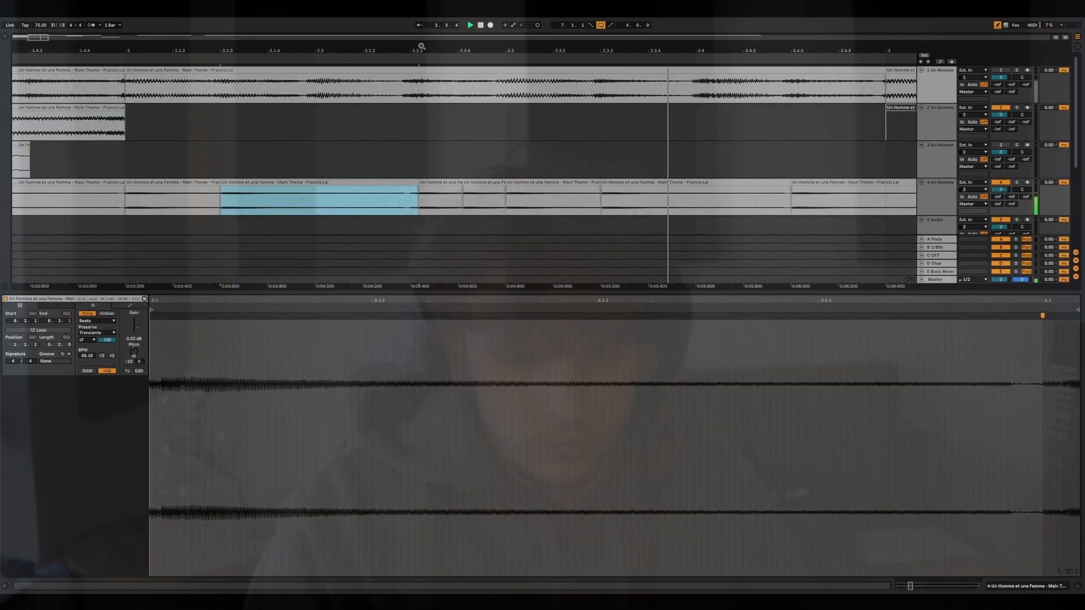
{"action": "left_click_drag", "start_coordinate": [421, 46], "coordinate": [199, 43]}
{"action": "key", "text": "space"}
{"action": "key", "text": "space"}
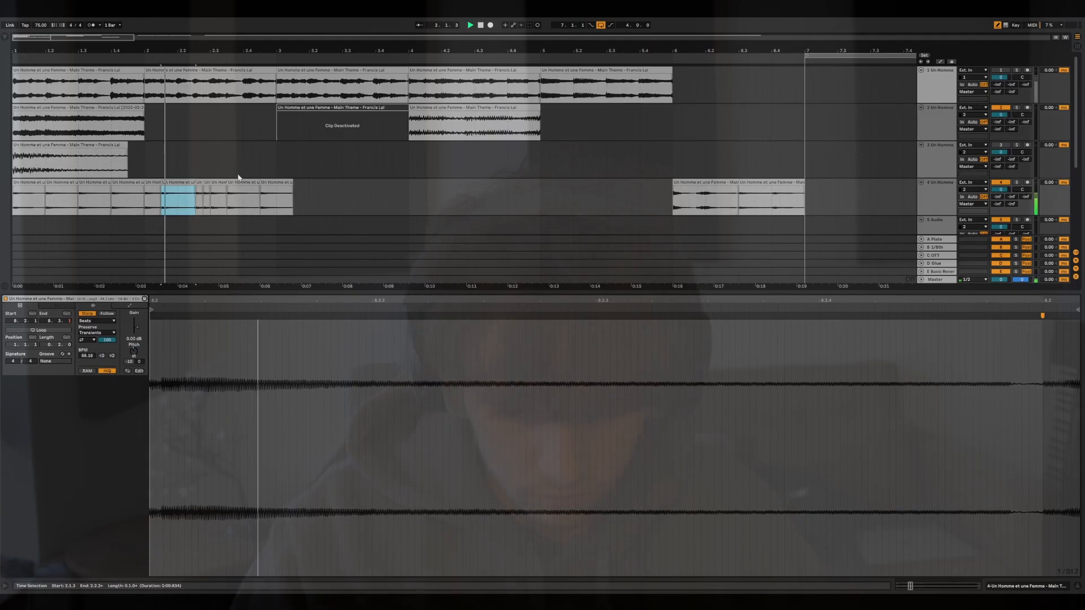
{"action": "key", "text": "space"}
{"action": "key", "text": "space"}
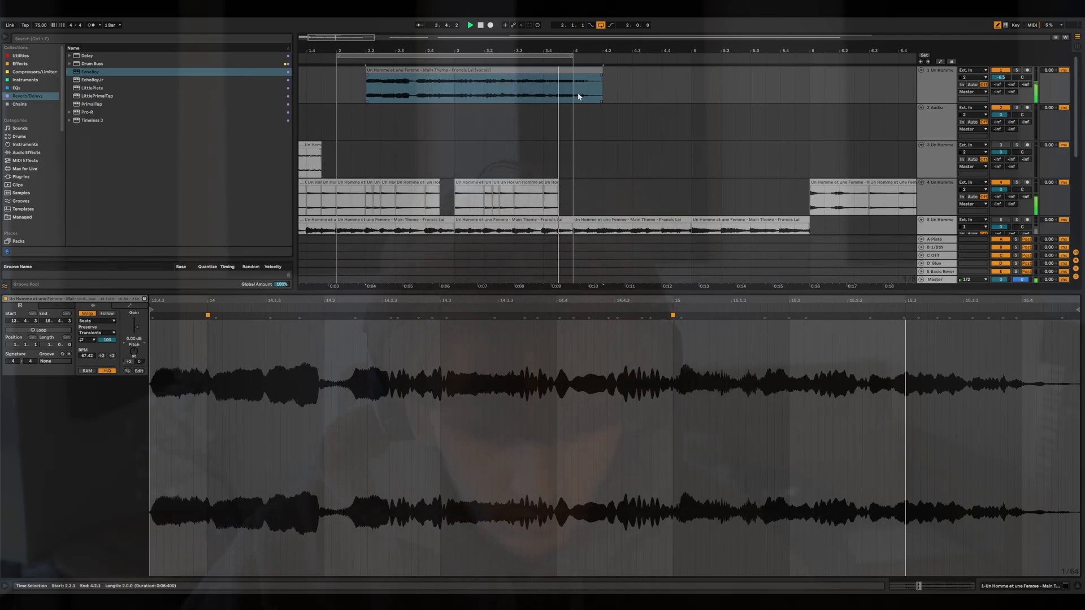
Step: Delete the tail of the vocal clip on track 1 from 4.1.1 to 4.2.1
{"action": "left_click_drag", "start_coordinate": [574, 97], "coordinate": [599, 97]}
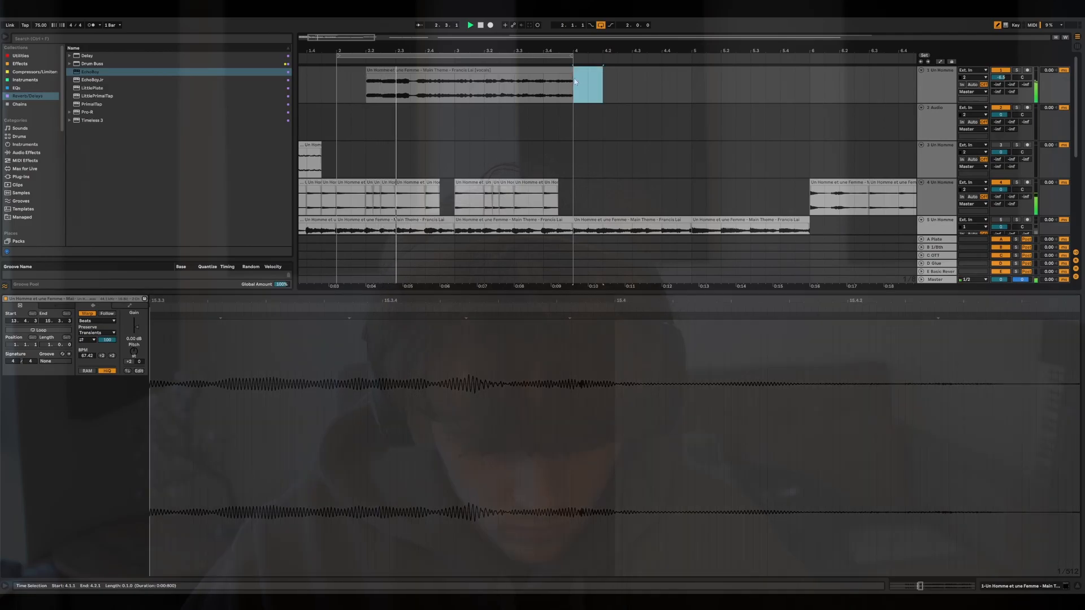
{"action": "left_click", "coordinate": [588, 128]}
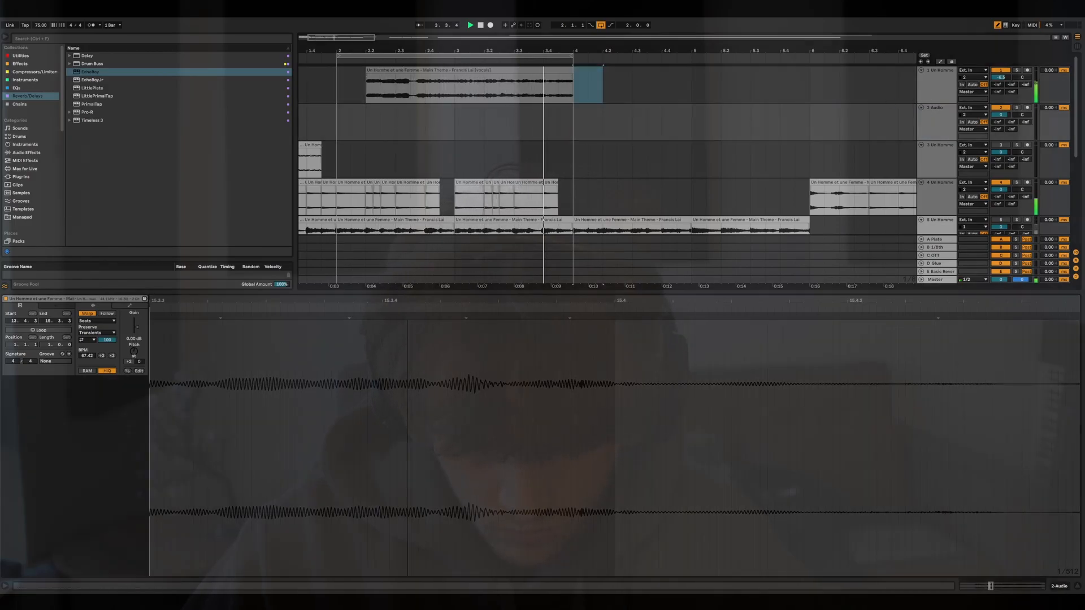
Step: Show the whole arrangement at full height and select across the long original sample clip
{"action": "left_click_drag", "start_coordinate": [399, 294], "coordinate": [402, 565]}
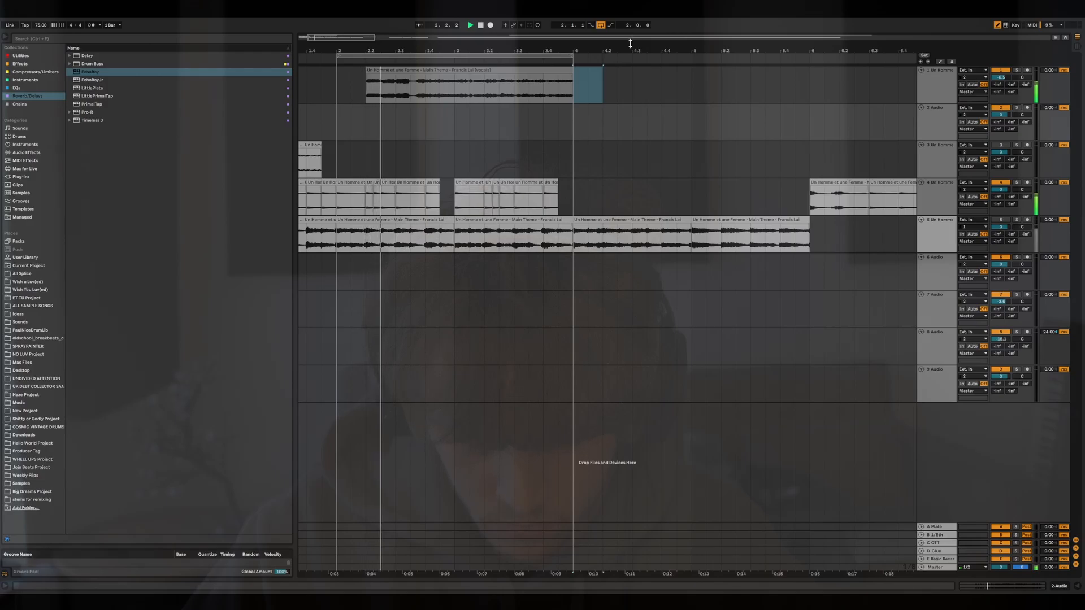
{"action": "key", "text": "w"}
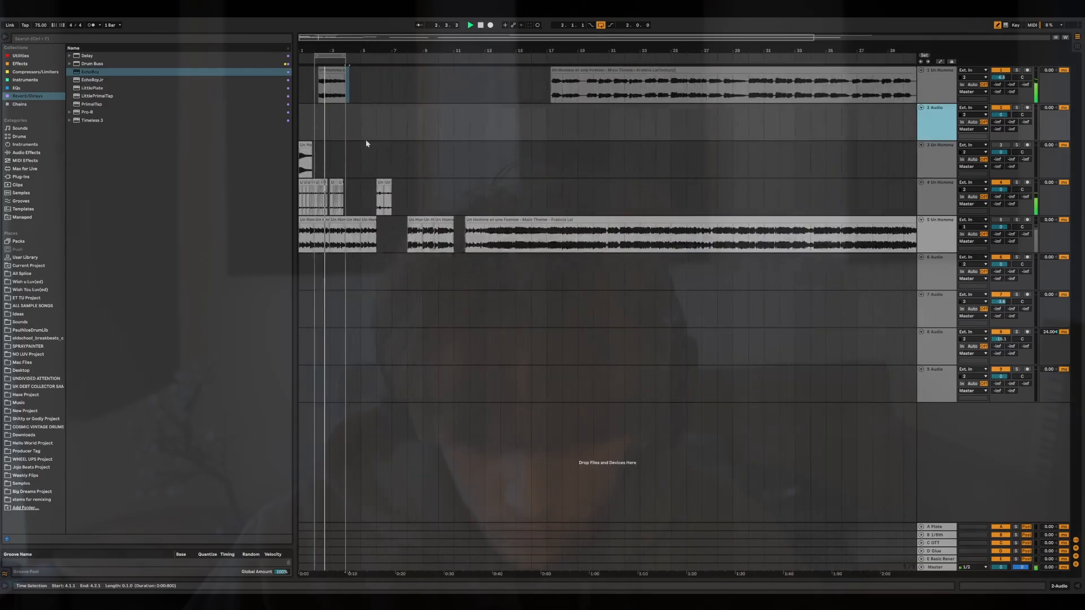
{"action": "left_click", "coordinate": [302, 237]}
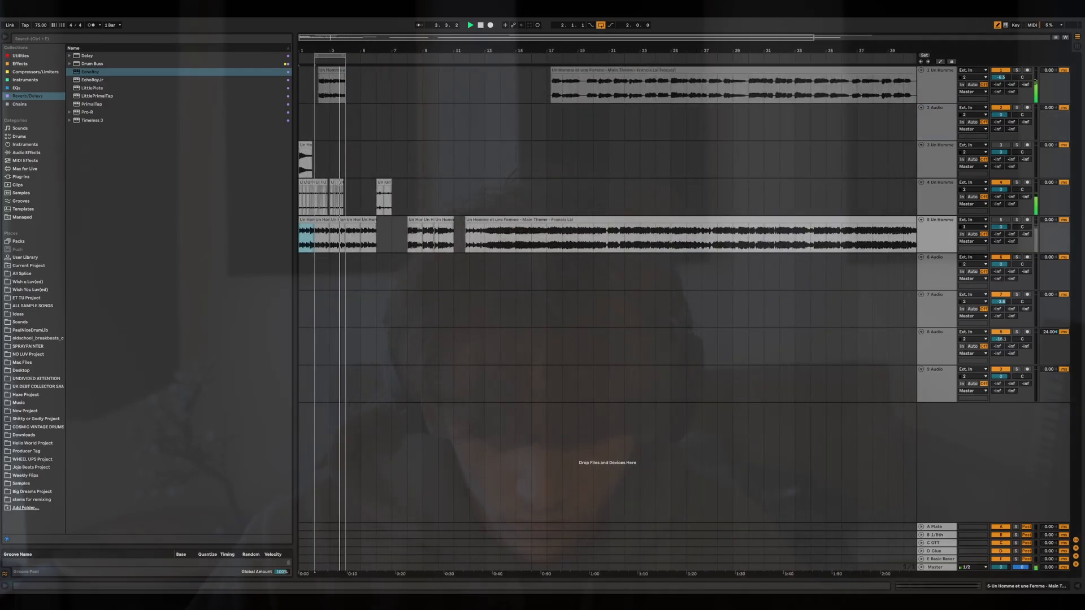
{"action": "key", "text": "minus"}
{"action": "key", "text": "minus"}
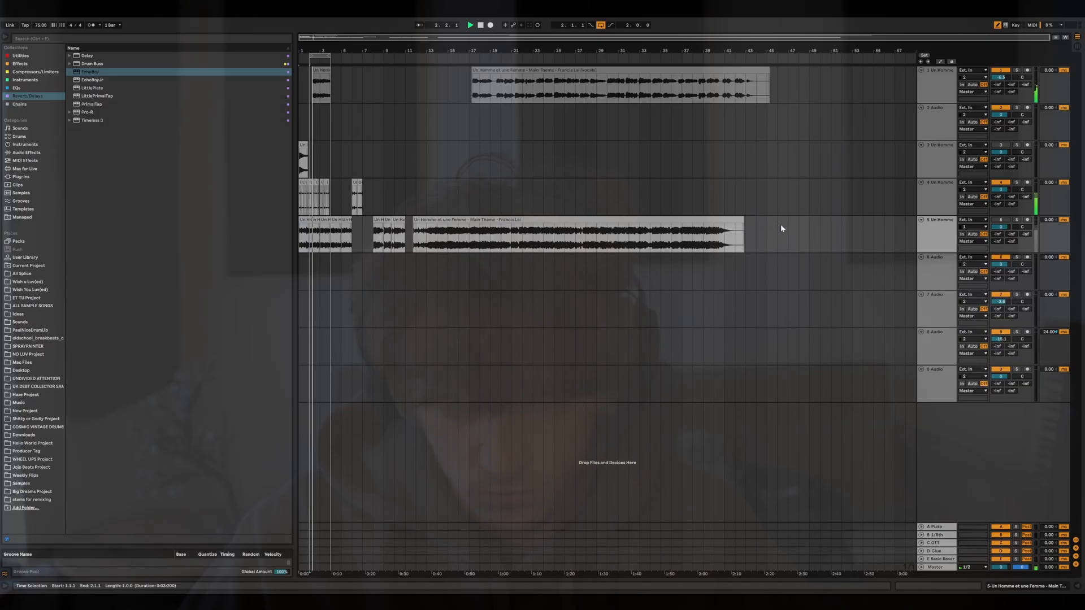
{"action": "left_click_drag", "start_coordinate": [781, 228], "coordinate": [473, 192]}
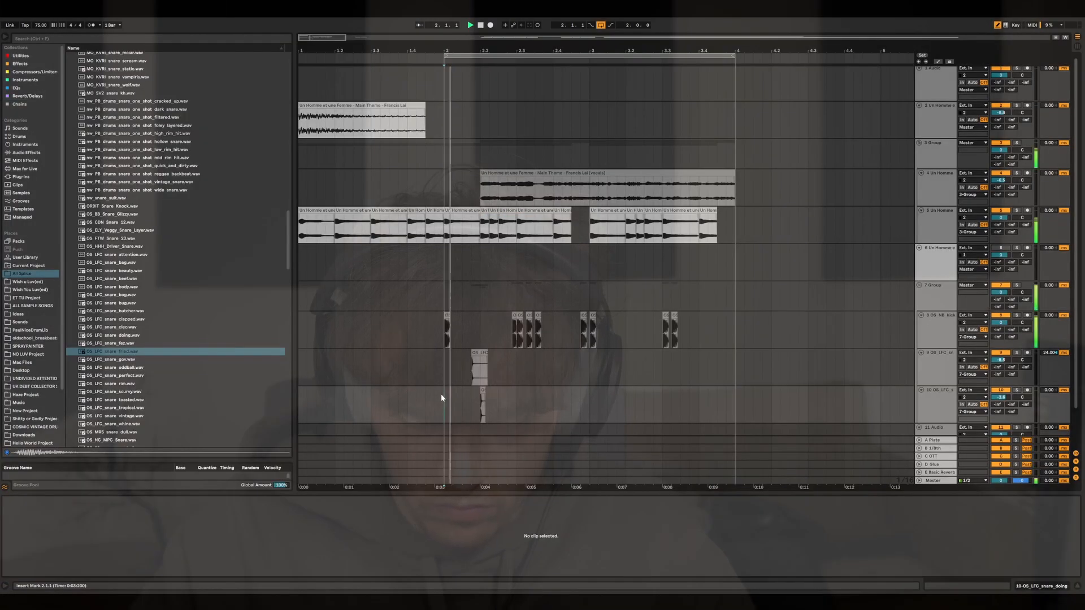
Step: Duplicate the half-bar snare section from 2.1.1 to 2.3.1 on track 10 three times
{"action": "left_click_drag", "start_coordinate": [513, 404], "coordinate": [445, 413]}
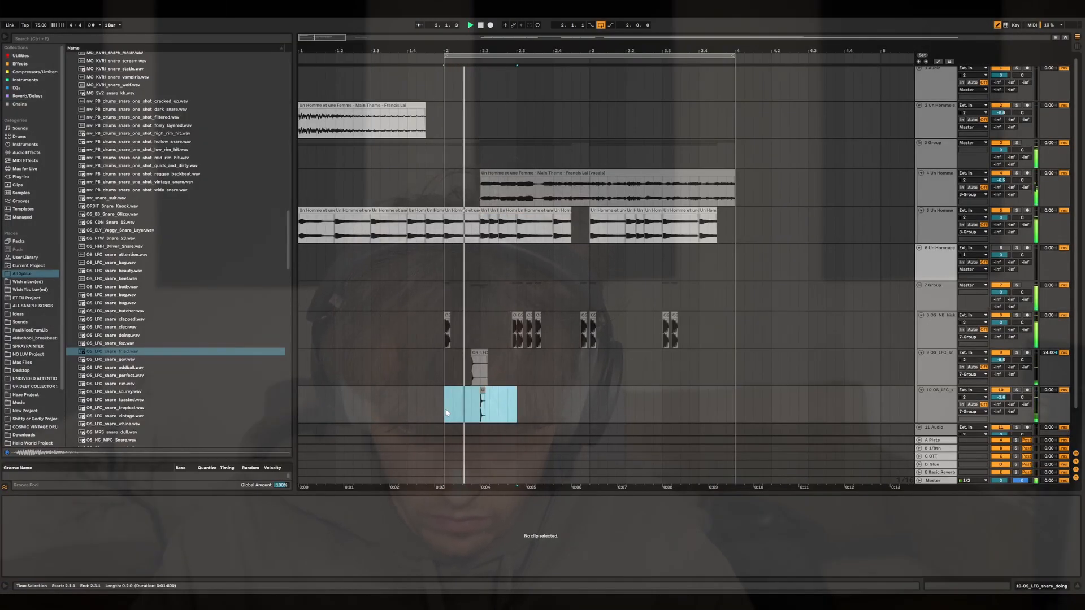
{"action": "key", "text": "ctrl+d"}
{"action": "key", "text": "ctrl+d"}
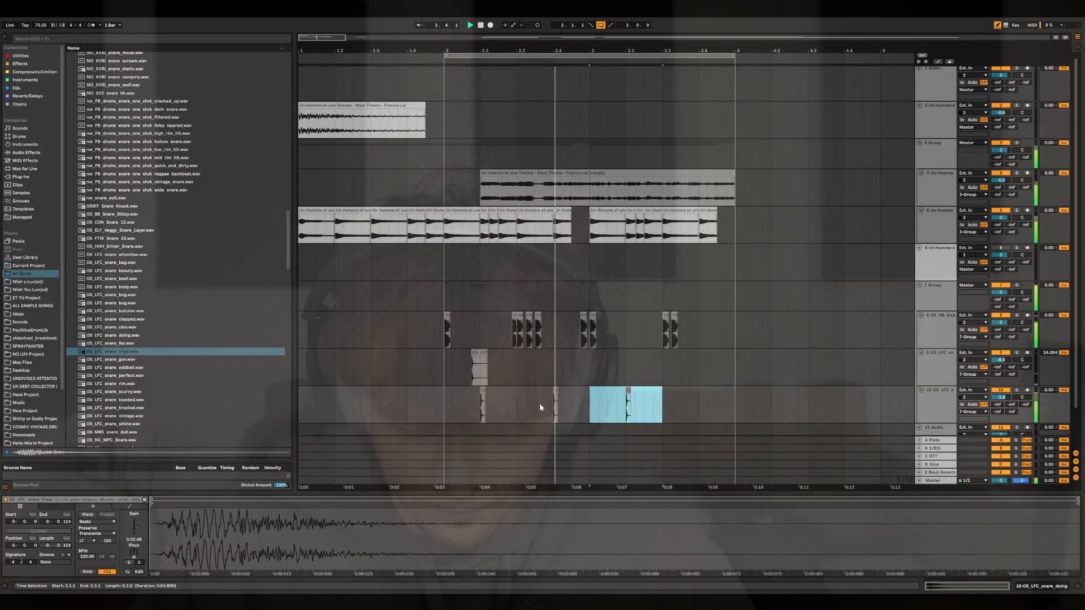
{"action": "key", "text": "ctrl+d"}
Step: Place the OS_LFC_snare_perfect sample on track 9 at 2.1.2 and audition it with the beat
{"action": "left_click", "coordinate": [130, 376]}
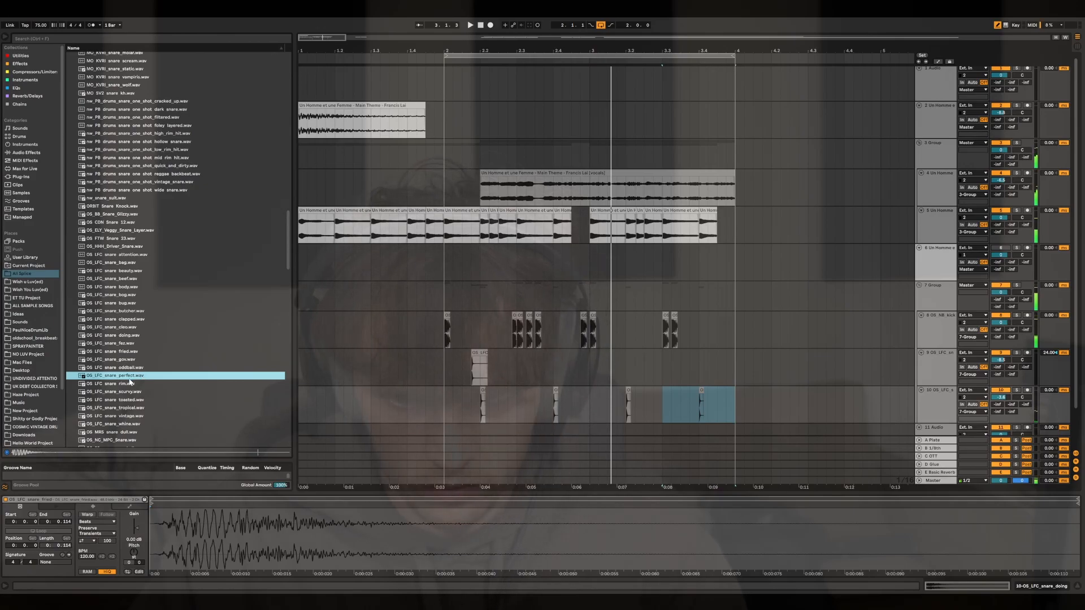
{"action": "mouse_move", "coordinate": [130, 381]}
{"action": "left_mouse_down"}
{"action": "mouse_move", "coordinate": [370, 353]}
{"action": "mouse_move", "coordinate": [475, 388]}
{"action": "mouse_move", "coordinate": [468, 366]}
{"action": "mouse_move", "coordinate": [455, 382]}
{"action": "mouse_move", "coordinate": [472, 355]}
{"action": "left_mouse_up"}
{"action": "key", "text": "space"}
{"action": "left_click", "coordinate": [454, 373]}
{"action": "key", "text": "space"}
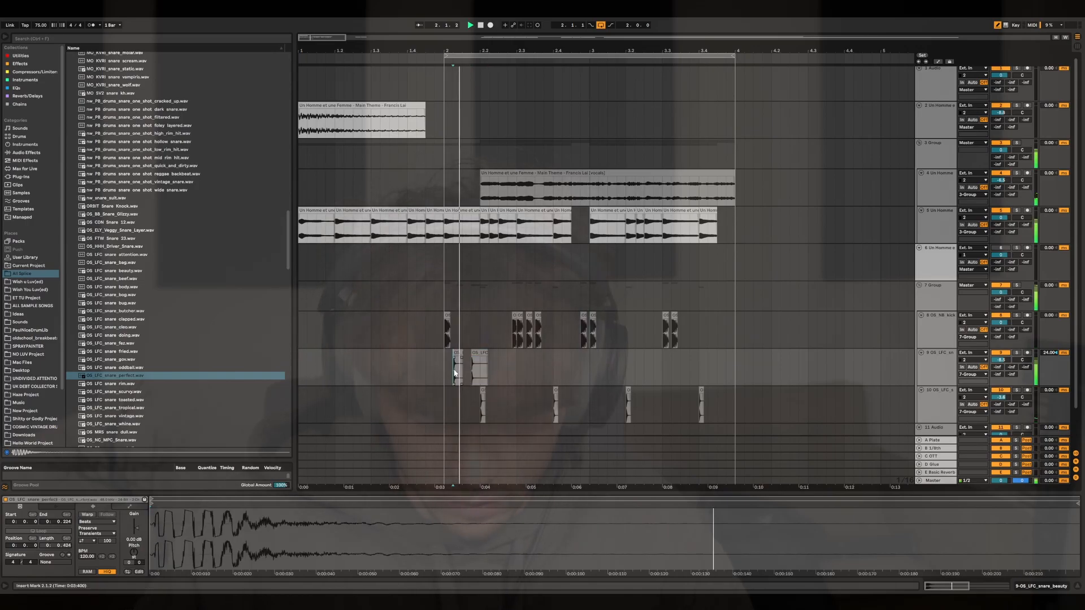
Step: Layer the OS_LFC_snare_bag sample on track 11 at 2.2.1 and play back from 2.1.1
{"action": "left_click", "coordinate": [445, 369]}
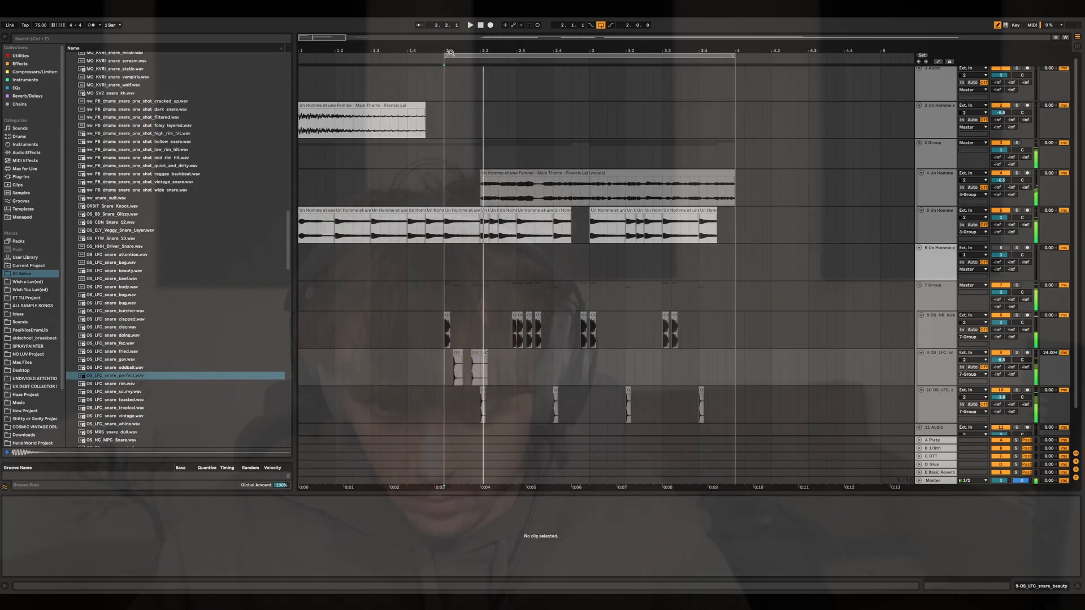
{"action": "left_click_drag", "start_coordinate": [450, 53], "coordinate": [451, 93]}
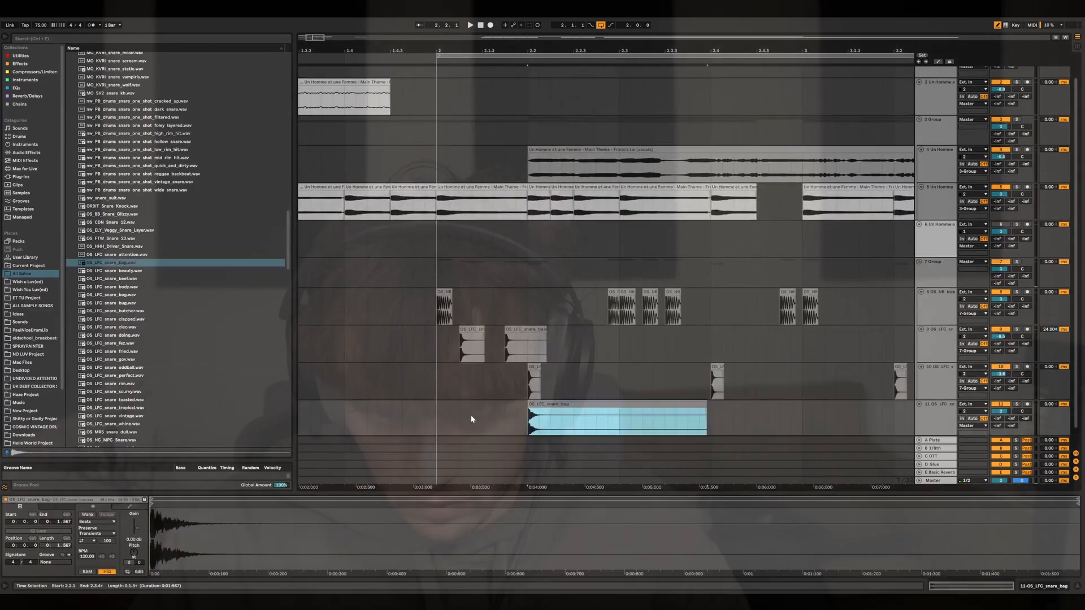
{"action": "left_click", "coordinate": [442, 413]}
{"action": "key", "text": "space"}
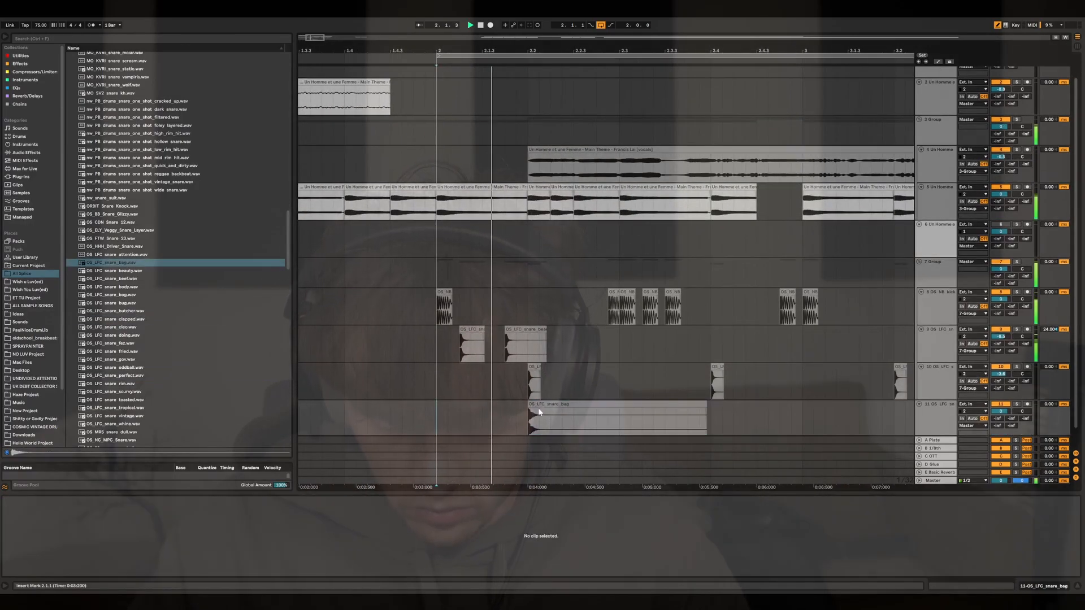
Step: Check the OS_LFC_snare_bag clip's alignment with the snare above and copy it to 3.2.1 on track 11
{"action": "left_click", "coordinate": [593, 404]}
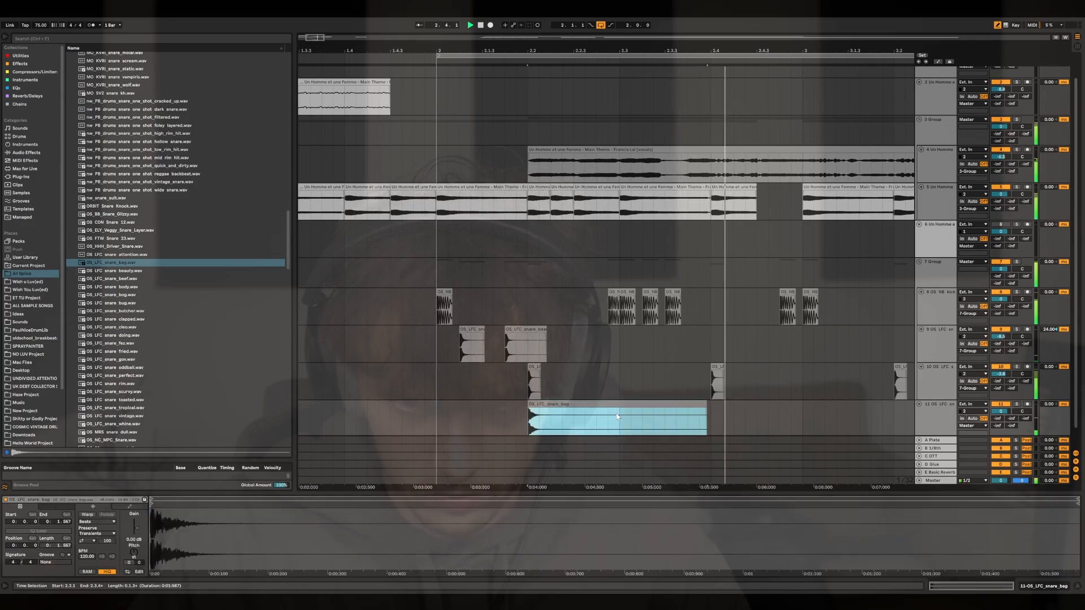
{"action": "left_click_drag", "start_coordinate": [618, 417], "coordinate": [518, 422]}
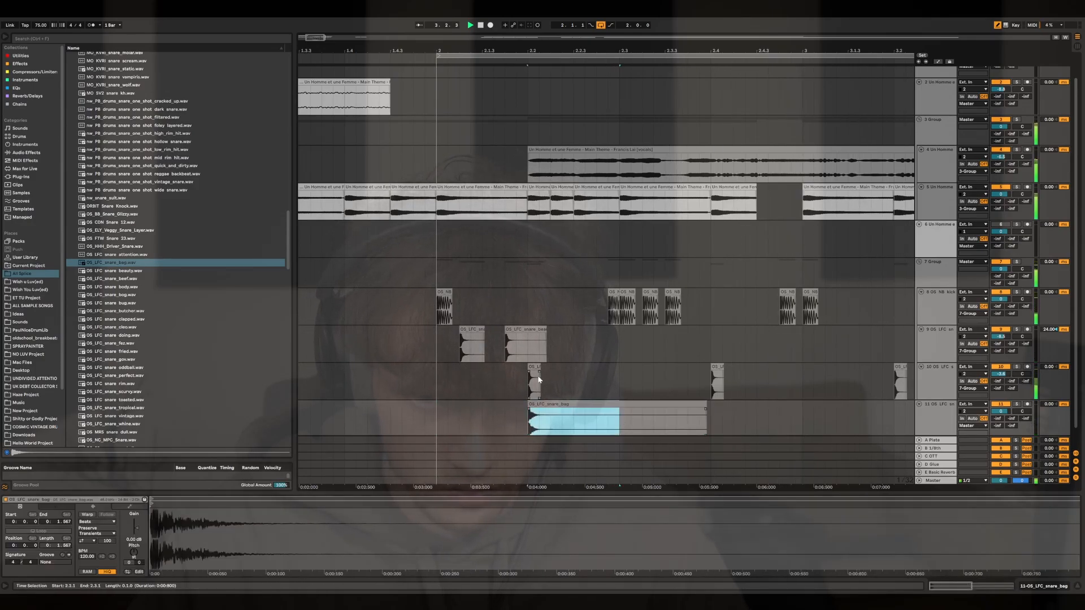
{"action": "left_click_drag", "start_coordinate": [551, 57], "coordinate": [550, 124]}
{"action": "left_click_drag", "start_coordinate": [651, 57], "coordinate": [673, 59]}
{"action": "key", "text": "space"}
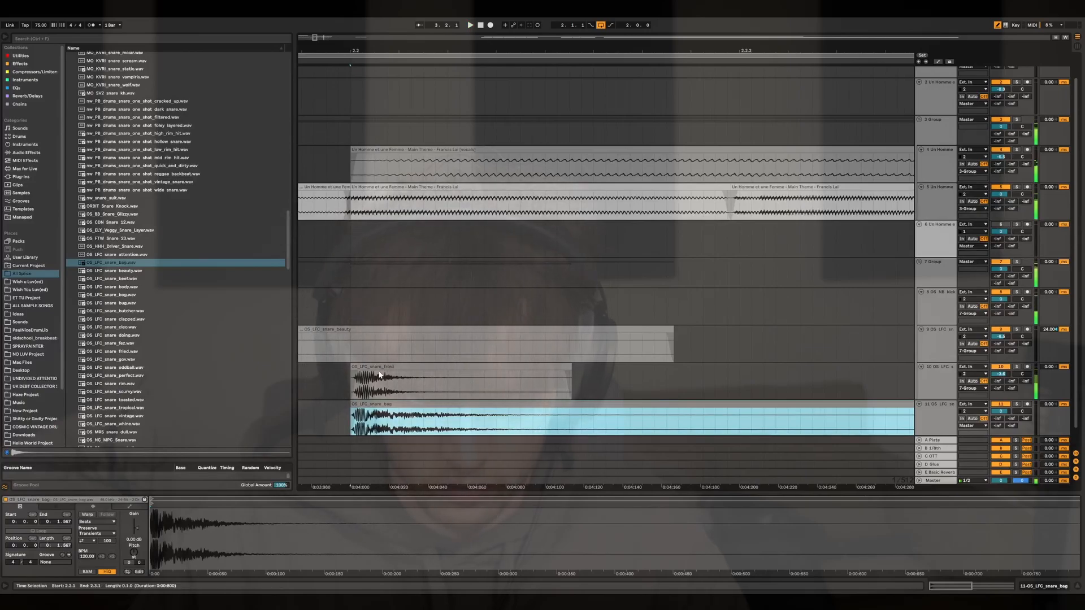
{"action": "left_click", "coordinate": [357, 415]}
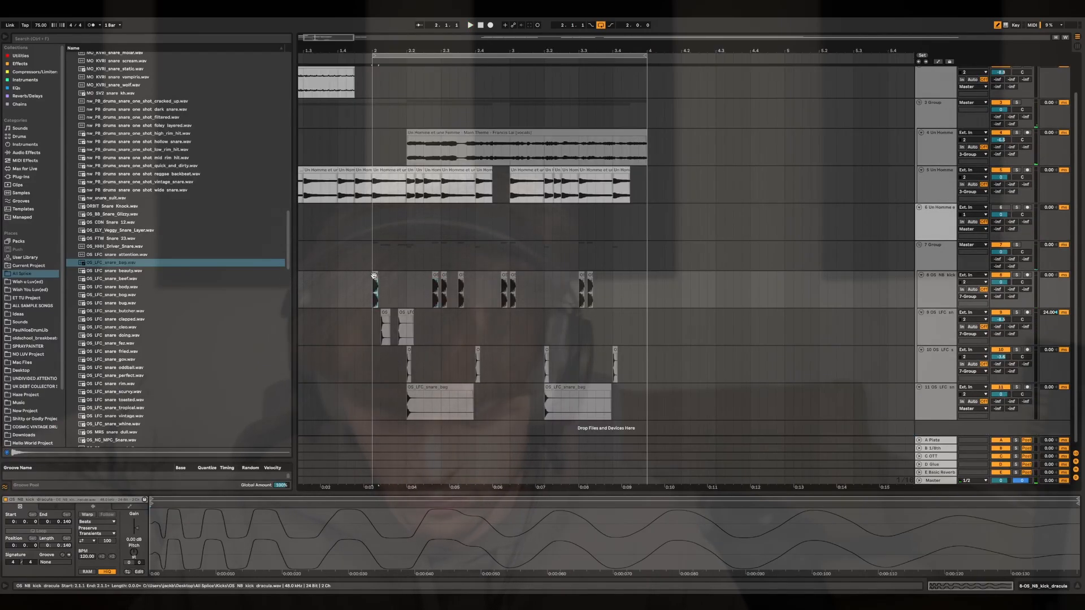
Step: Play the beat from 2.1.1, and duplicate the one-bar snare section from 2.1.1 to 3.1.1 on track 9 twice
{"action": "key", "text": "space"}
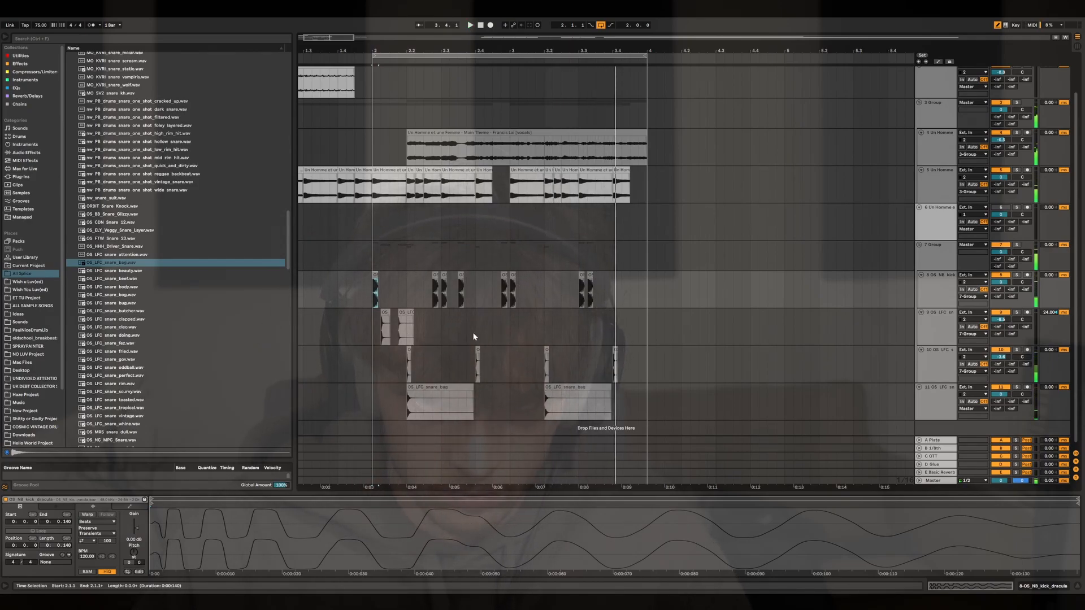
{"action": "key", "text": "space"}
{"action": "left_click_drag", "start_coordinate": [510, 335], "coordinate": [453, 334]}
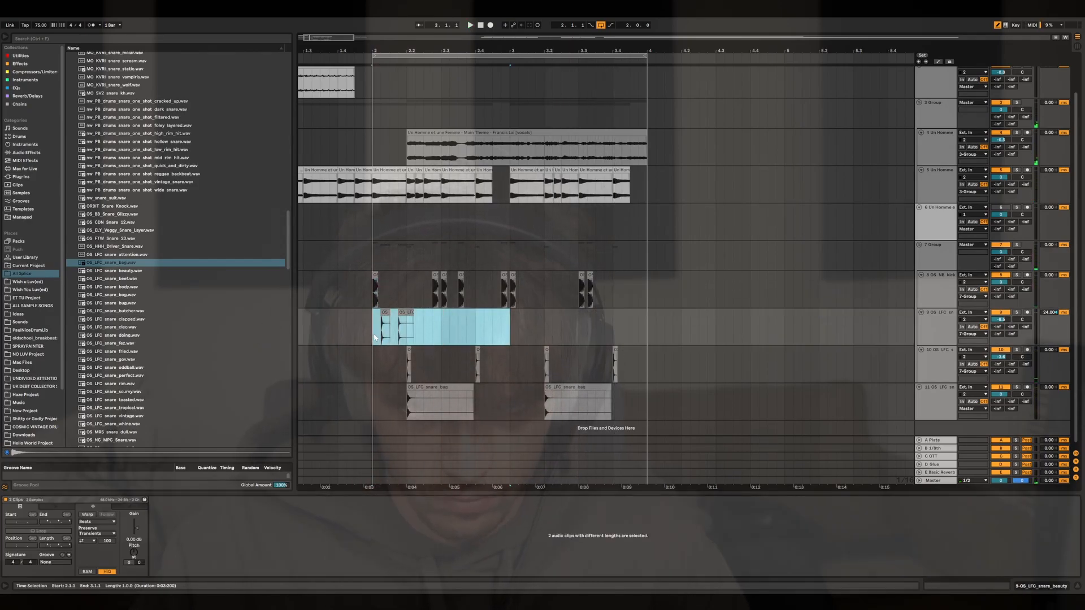
{"action": "key", "text": "ctrl+d"}
{"action": "key", "text": "ctrl+d"}
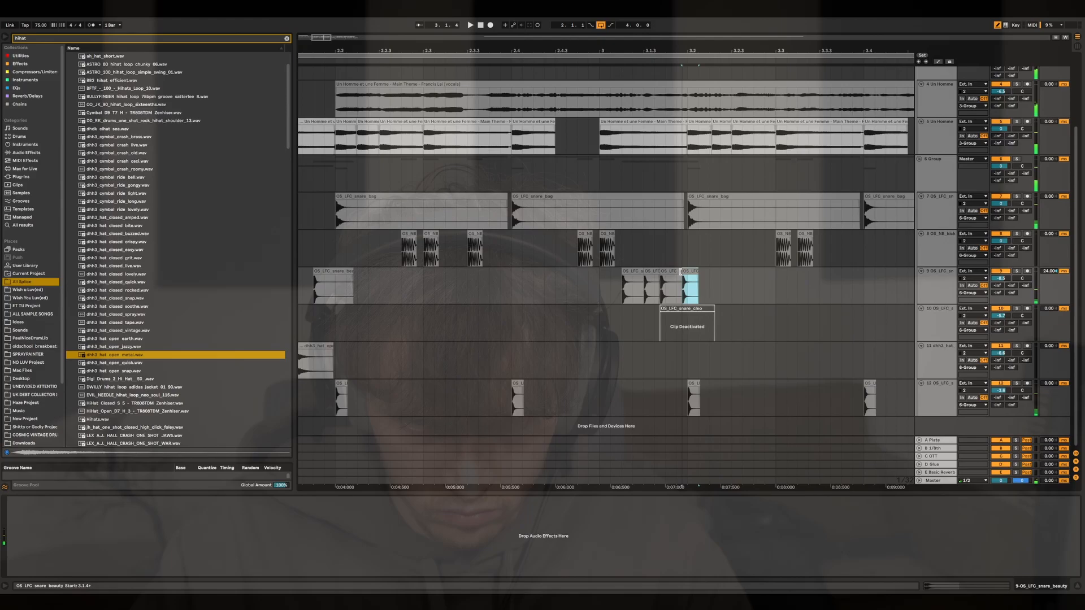
Step: Shift the OS_LFC_snare_perfect hit near 3.1.4 on track 9 slightly later, delete the extra snare following it, and play back
{"action": "left_click_drag", "start_coordinate": [661, 271], "coordinate": [665, 271]}
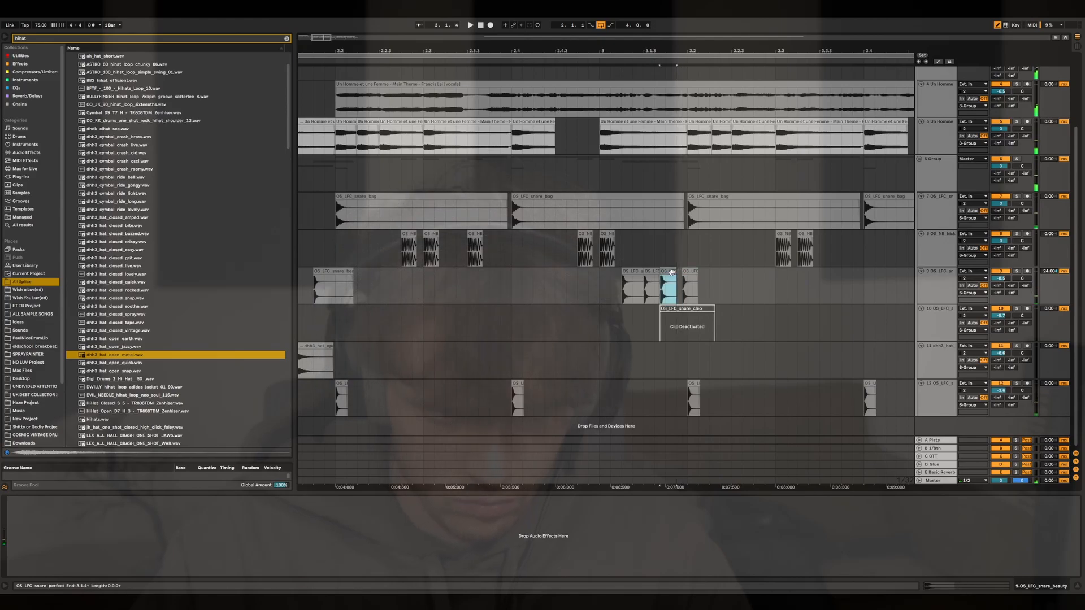
{"action": "key", "text": "ctrl+d"}
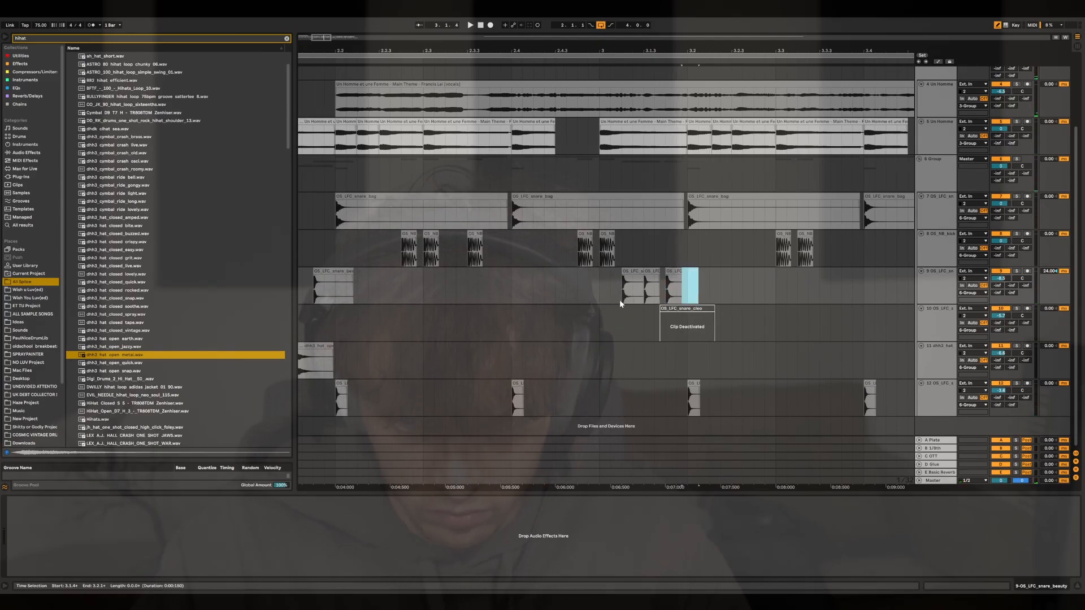
{"action": "key", "text": "Delete"}
{"action": "left_click", "coordinate": [620, 299]}
{"action": "key", "text": "space"}
Step: Lower the gain of the last snare hit before 3.2.1 on track 9 to -4.72 dB and audition the beat from 3.1.1
{"action": "left_click", "coordinate": [674, 276]}
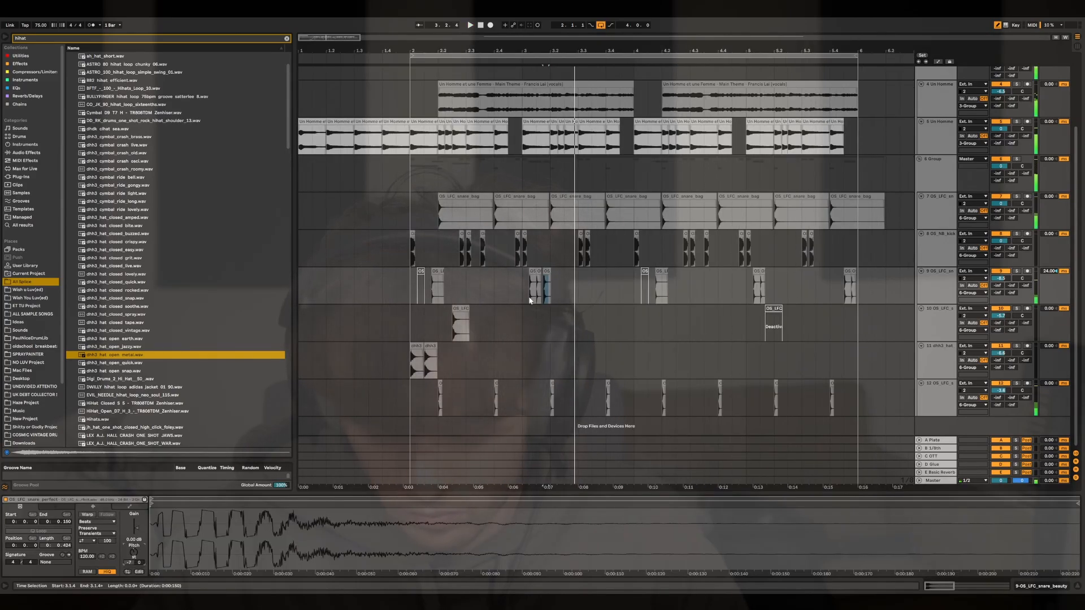
{"action": "left_click", "coordinate": [529, 303]}
{"action": "key", "text": "space"}
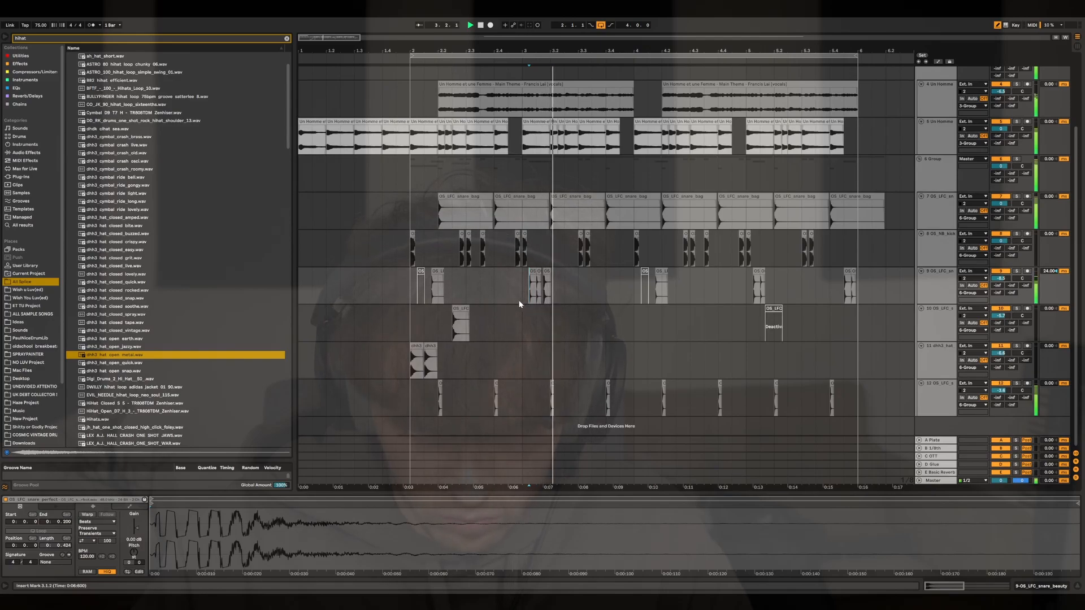
{"action": "left_click", "coordinate": [548, 283]}
{"action": "left_click", "coordinate": [548, 285]}
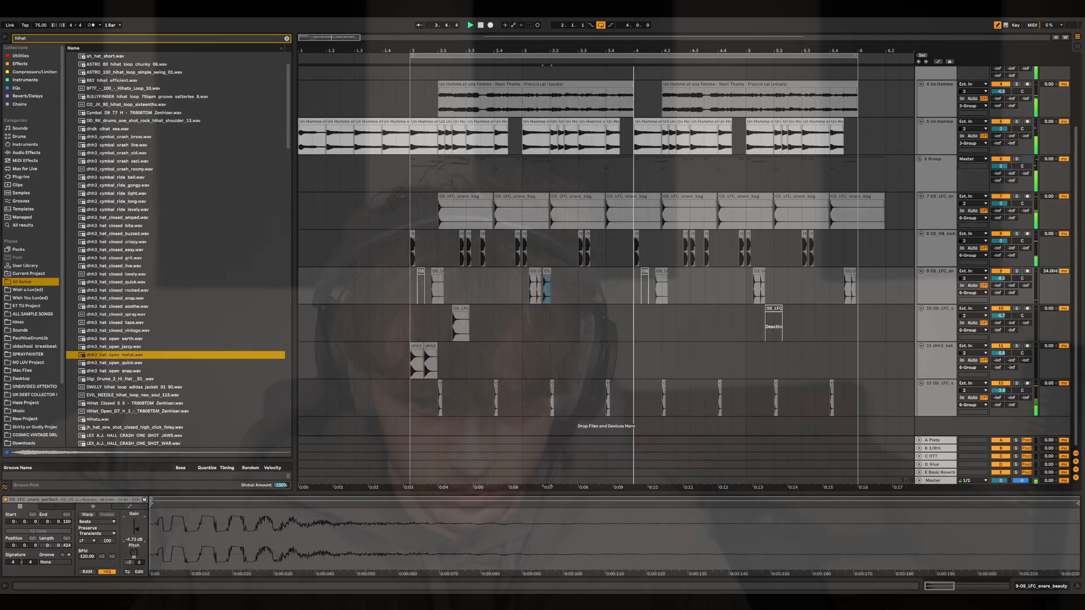
{"action": "left_click", "coordinate": [515, 303]}
{"action": "key", "text": "space"}
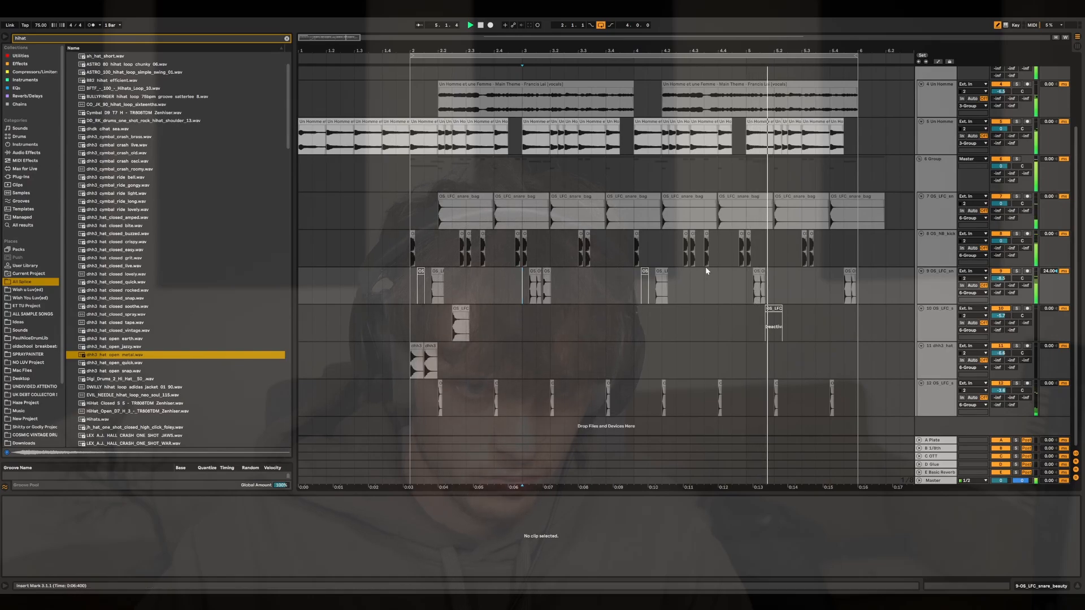
{"action": "key", "text": "space"}
{"action": "left_click", "coordinate": [758, 293]}
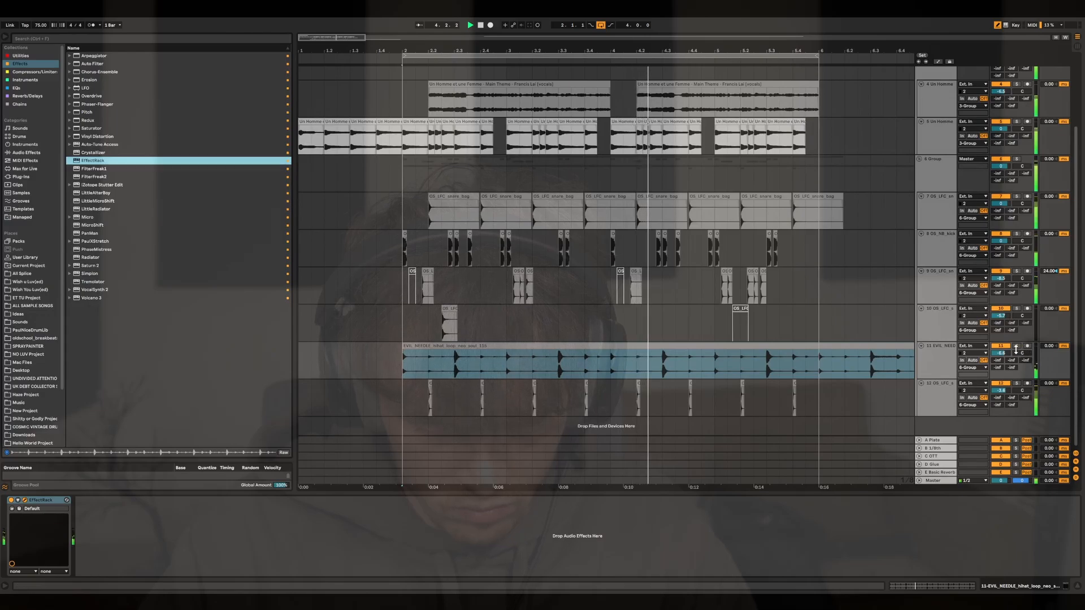
Step: Lower the volume of hi-hat loop track 11, split the loop at 6.1.1 and delete the part up to 10.1.1
{"action": "left_click_drag", "start_coordinate": [1001, 353], "coordinate": [1001, 362]}
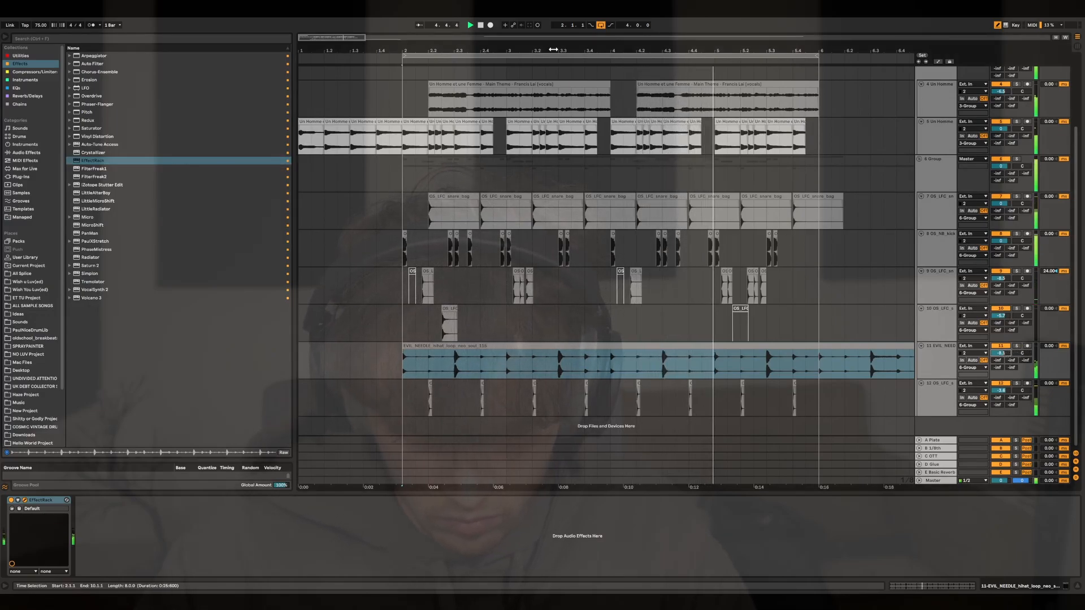
{"action": "left_click", "coordinate": [816, 366]}
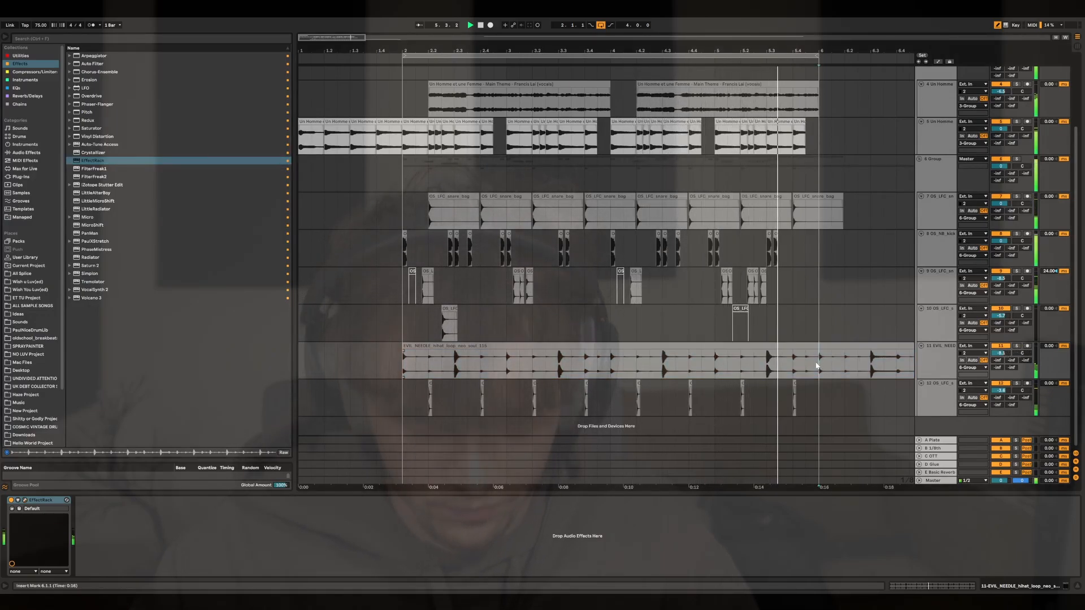
{"action": "key", "text": "ctrl+e"}
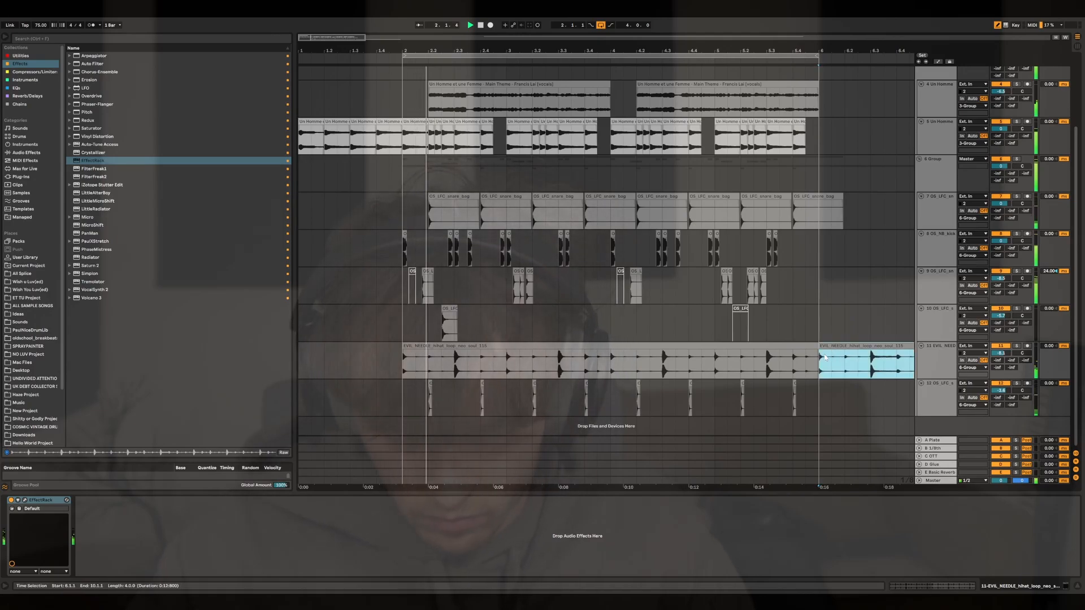
{"action": "key", "text": "Delete"}
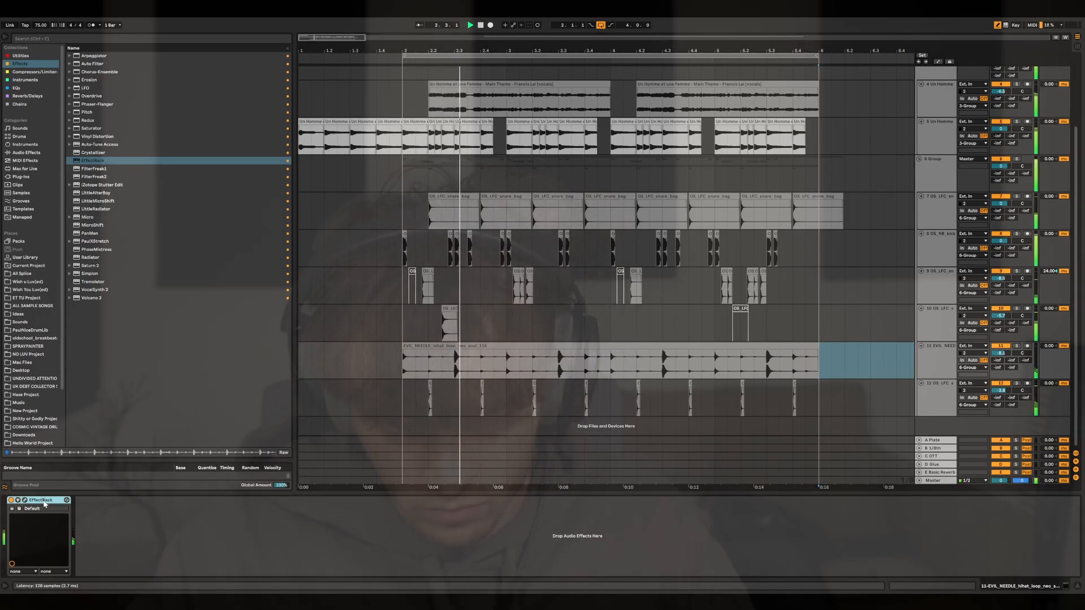
Step: Paste the hi-hat track's EffectRack after EchoBoy on vocal track 4 and pick Drum Buss from the compressor and limiter collection
{"action": "left_click", "coordinate": [947, 101]}
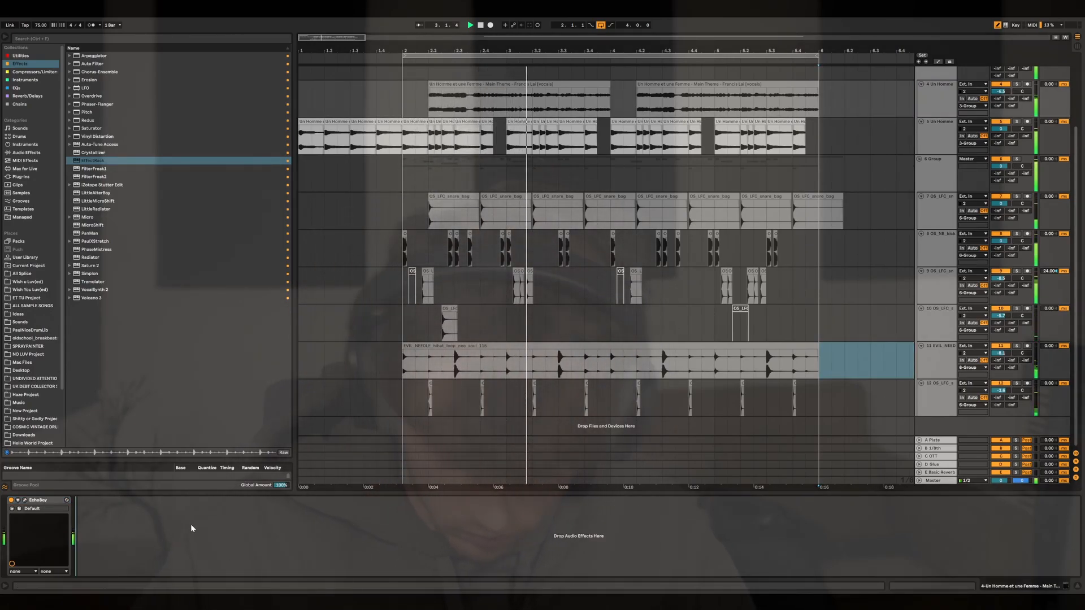
{"action": "key", "text": "ctrl+v"}
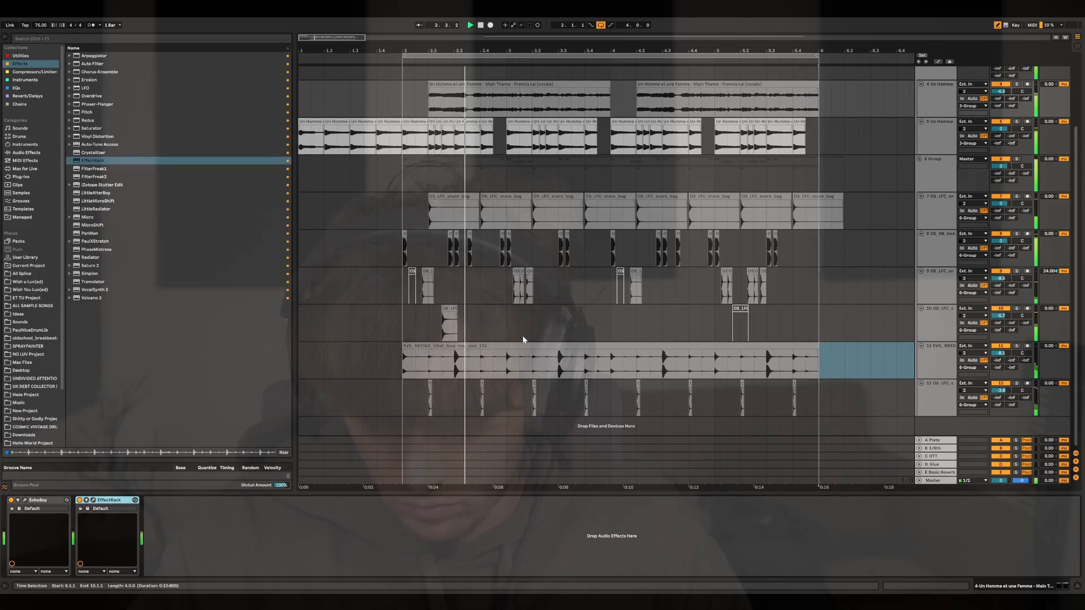
{"action": "left_click", "coordinate": [40, 72]}
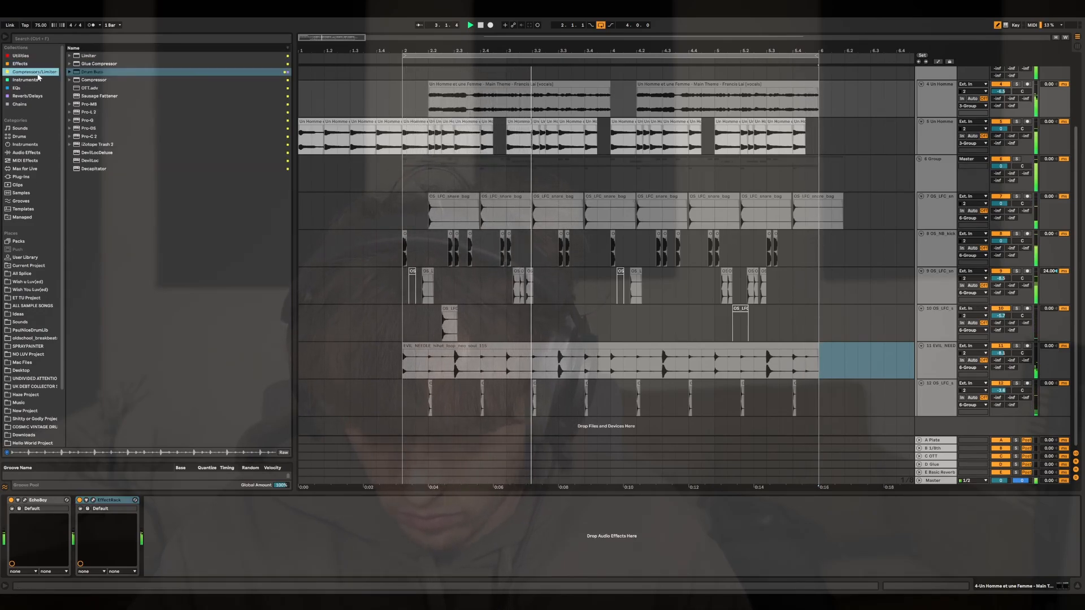
{"action": "left_click", "coordinate": [95, 72]}
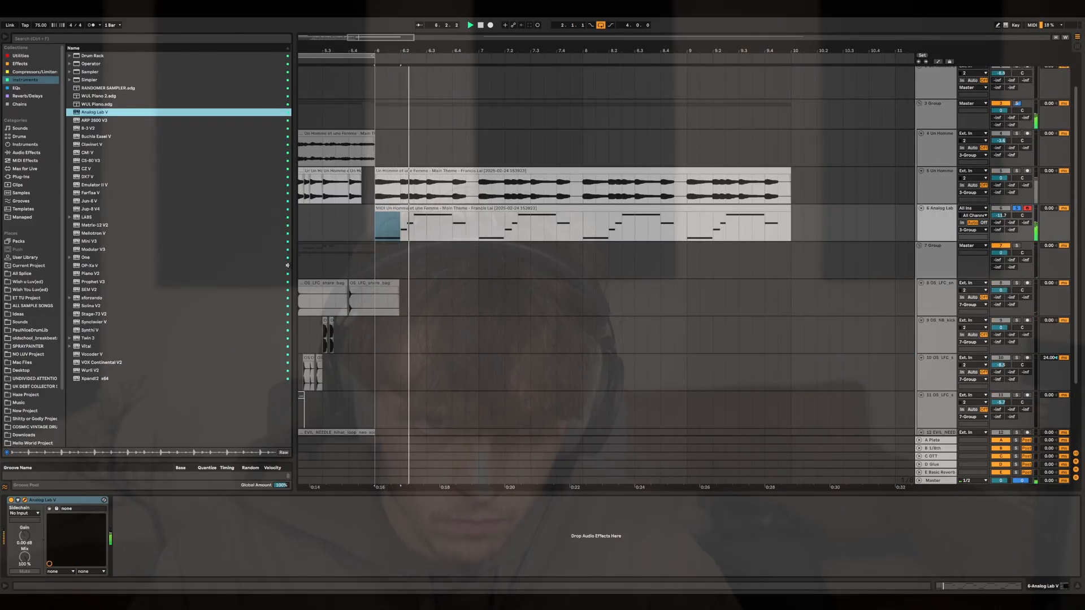
Step: Add the Pitch effect before Analog Lab V on track 6 and transpose its notes down
{"action": "key", "text": "space"}
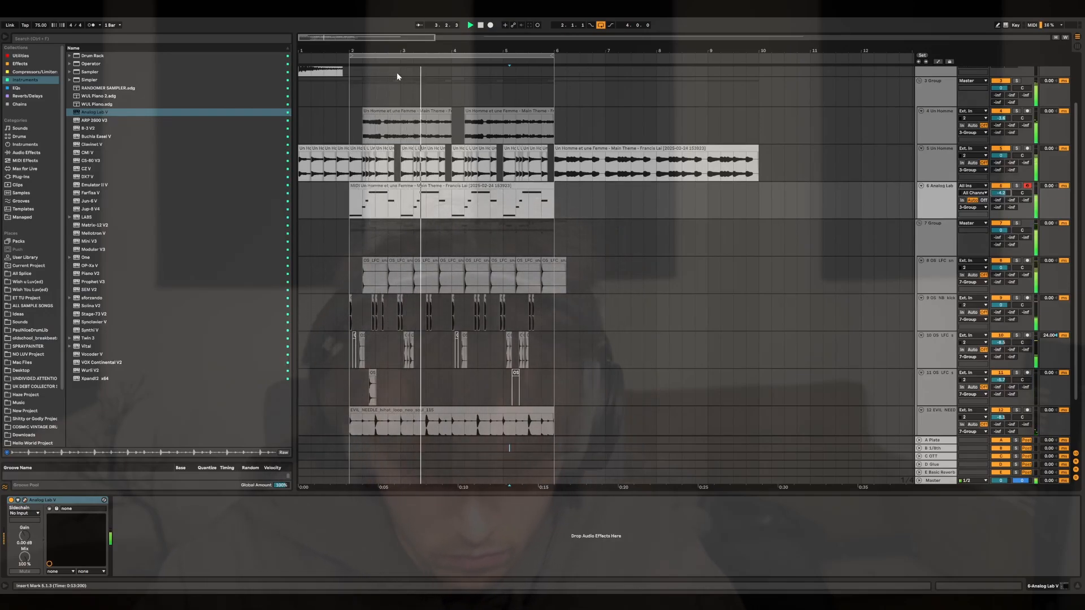
{"action": "left_click_drag", "start_coordinate": [374, 48], "coordinate": [378, 90]}
{"action": "left_click", "coordinate": [20, 63]}
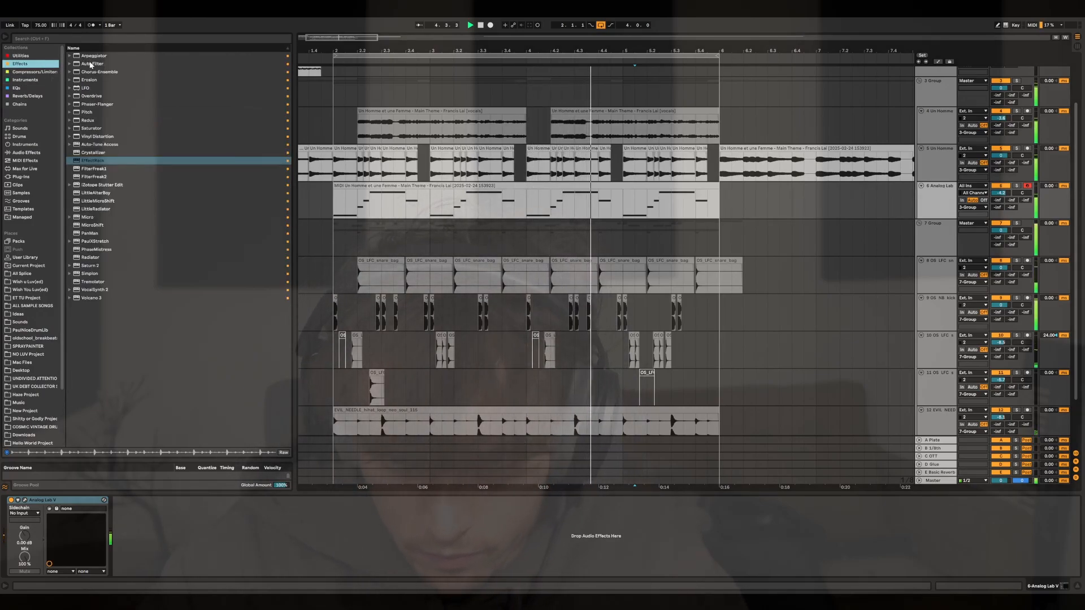
{"action": "left_click_drag", "start_coordinate": [90, 113], "coordinate": [100, 524]}
{"action": "left_click", "coordinate": [22, 519]}
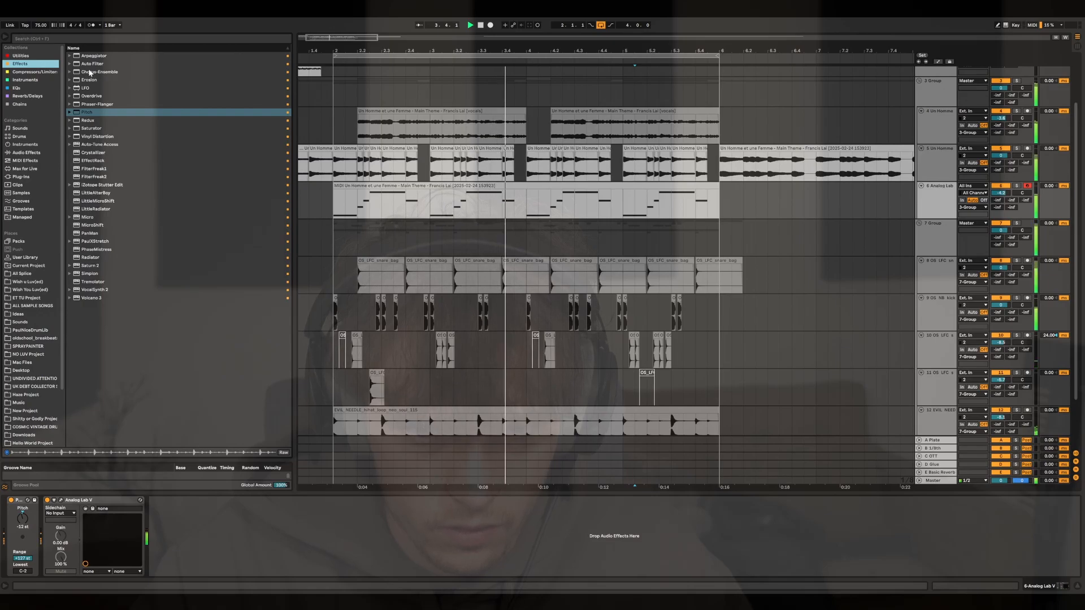
Step: Add an Auto Filter after Analog Lab V on track 6 and lower its low-pass cutoff while raising the resonance
{"action": "double_click", "coordinate": [91, 63]}
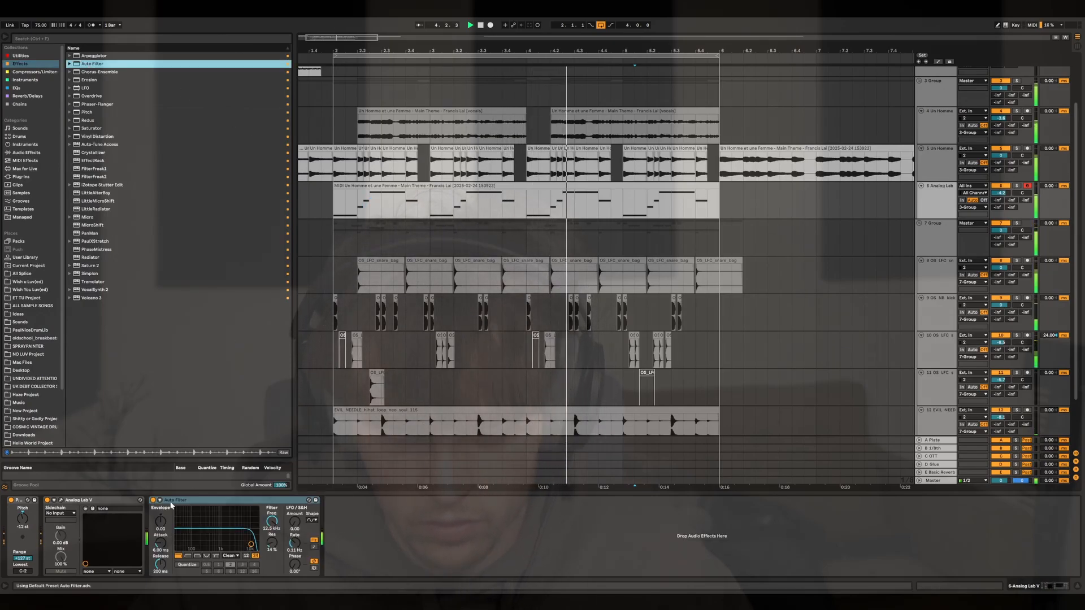
{"action": "left_click_drag", "start_coordinate": [251, 545], "coordinate": [233, 532]}
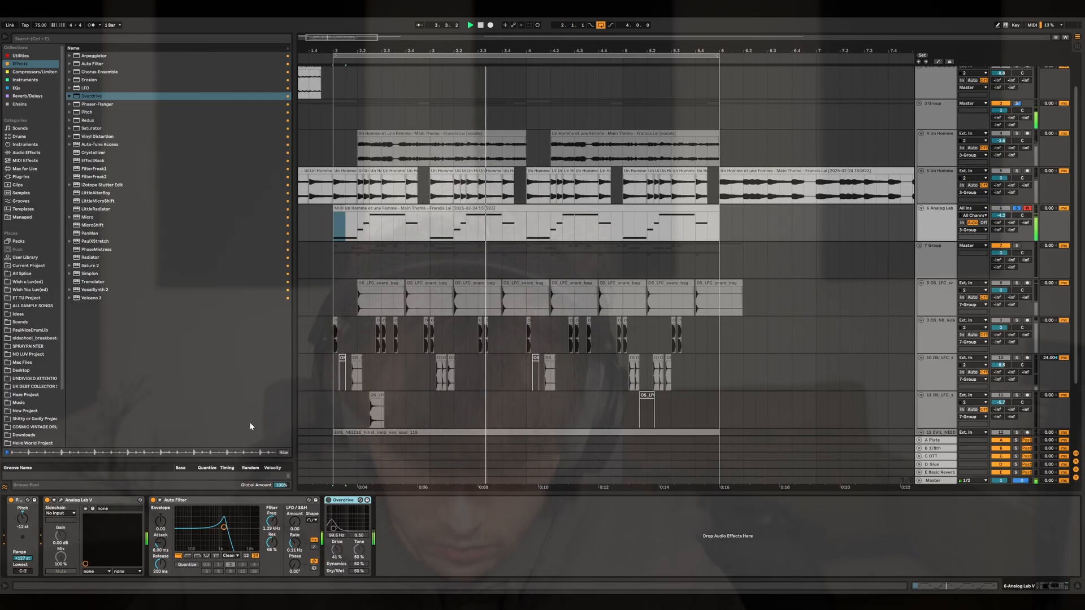
Step: Remove the Overdrive from track 6, add EQ Eight after the Auto Filter in its place and adjust one of its bands
{"action": "key", "text": "Delete"}
{"action": "left_click", "coordinate": [29, 88]}
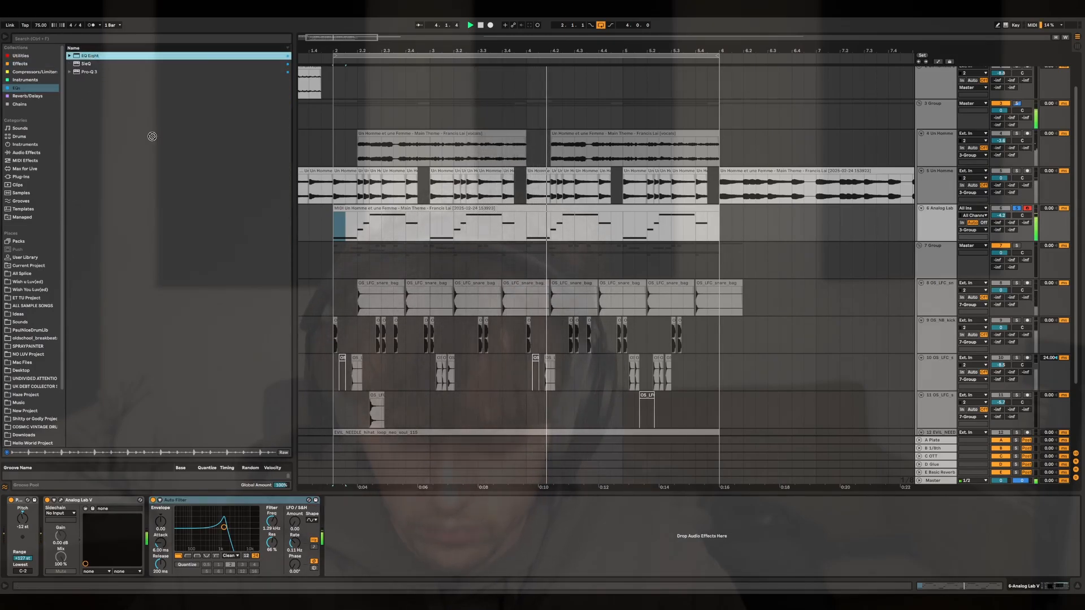
{"action": "left_click_drag", "start_coordinate": [354, 513], "coordinate": [437, 544]}
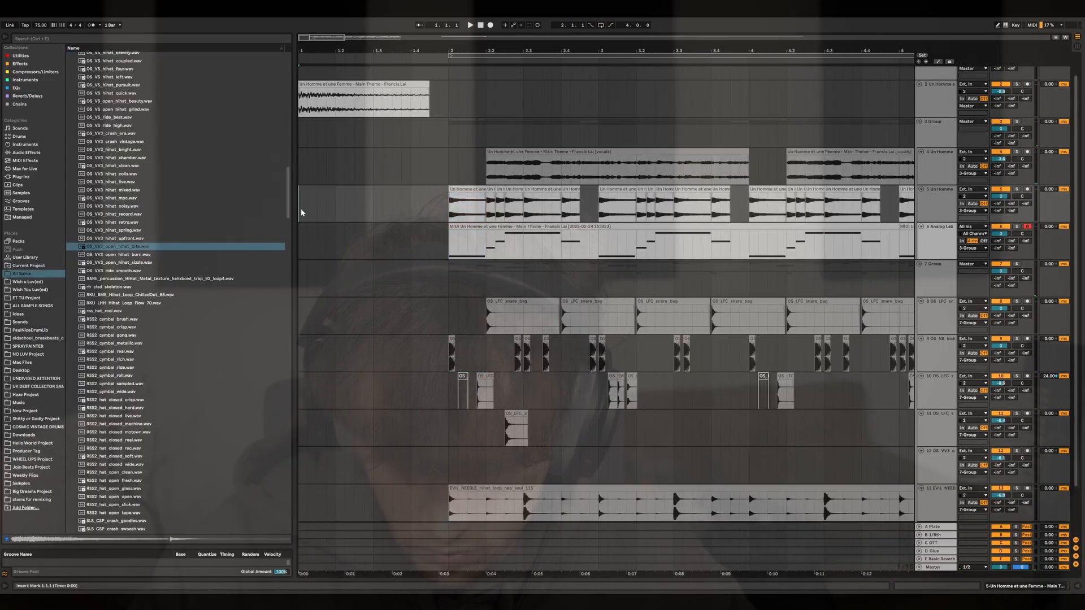
Step: Duplicate the intro beat from 1.1.1 to 1.2.1 across the sample, Analog Lab and kick tracks until it fills the bar up to 2.1.1
{"action": "left_click_drag", "start_coordinate": [299, 192], "coordinate": [331, 371]}
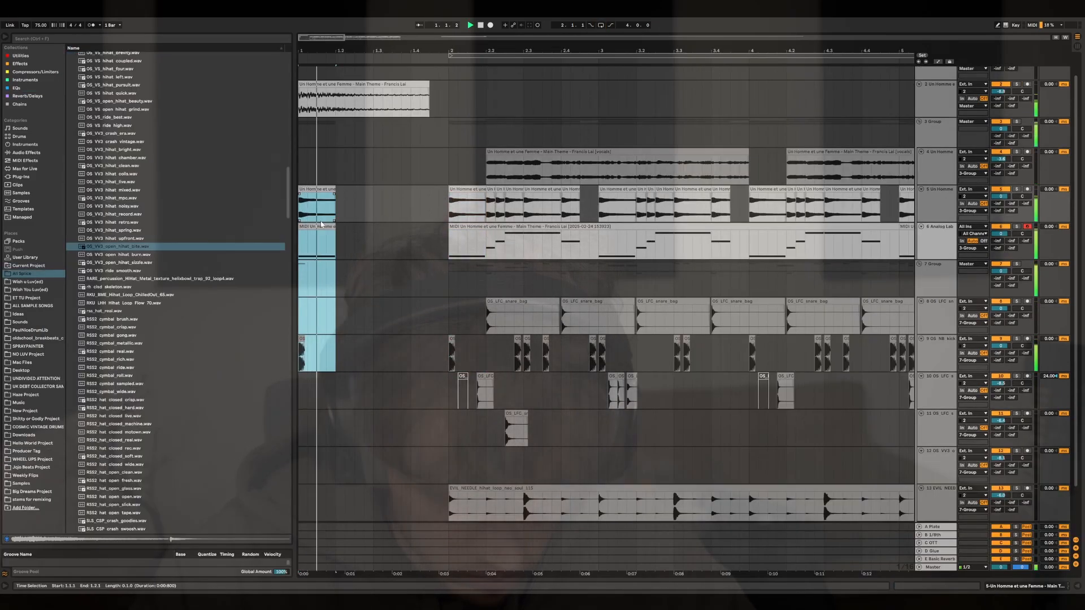
{"action": "key", "text": "Right"}
{"action": "key", "text": "ctrl+d"}
{"action": "key", "text": "ctrl+d"}
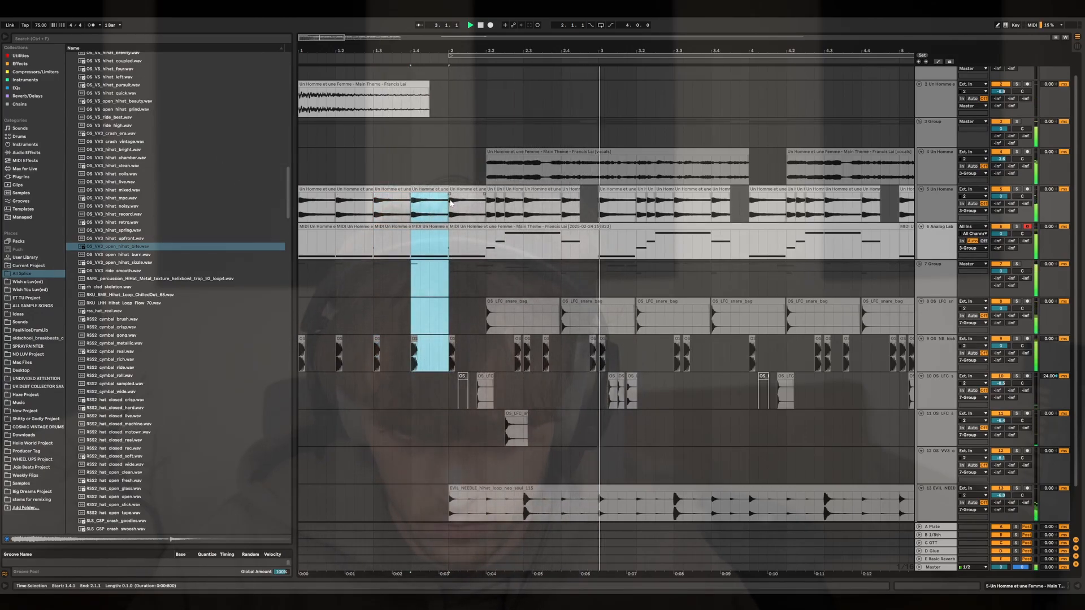
{"action": "left_click", "coordinate": [326, 351], "text": "shift"}
{"action": "left_click_drag", "start_coordinate": [326, 354], "coordinate": [304, 253]}
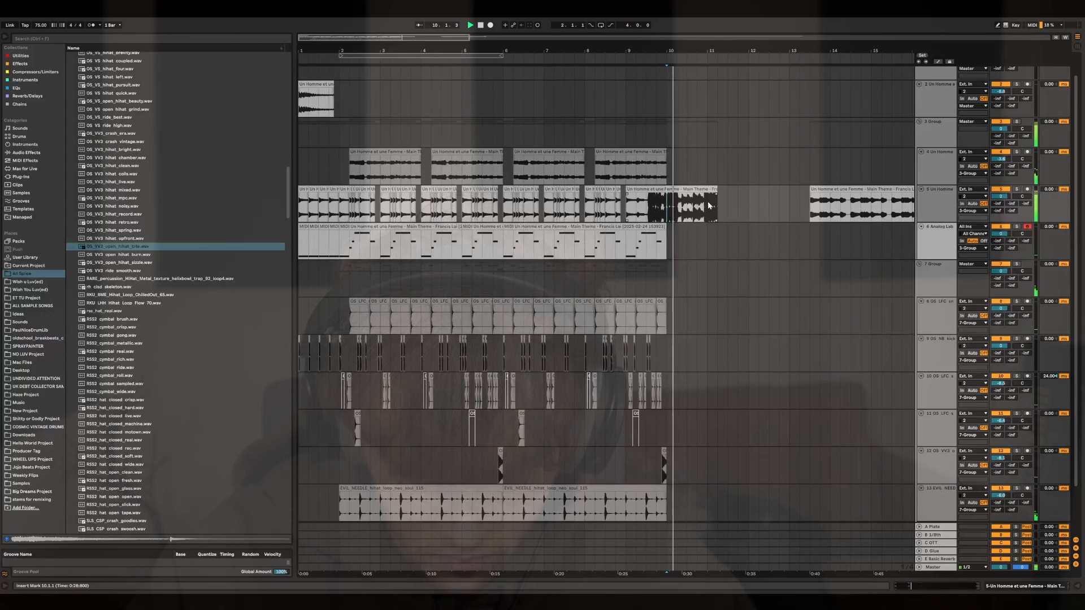
Step: Extend the sample clip that starts at 9.1.1 on track 5 to 13.1.1 and audition it
{"action": "left_click_drag", "start_coordinate": [717, 195], "coordinate": [786, 200]}
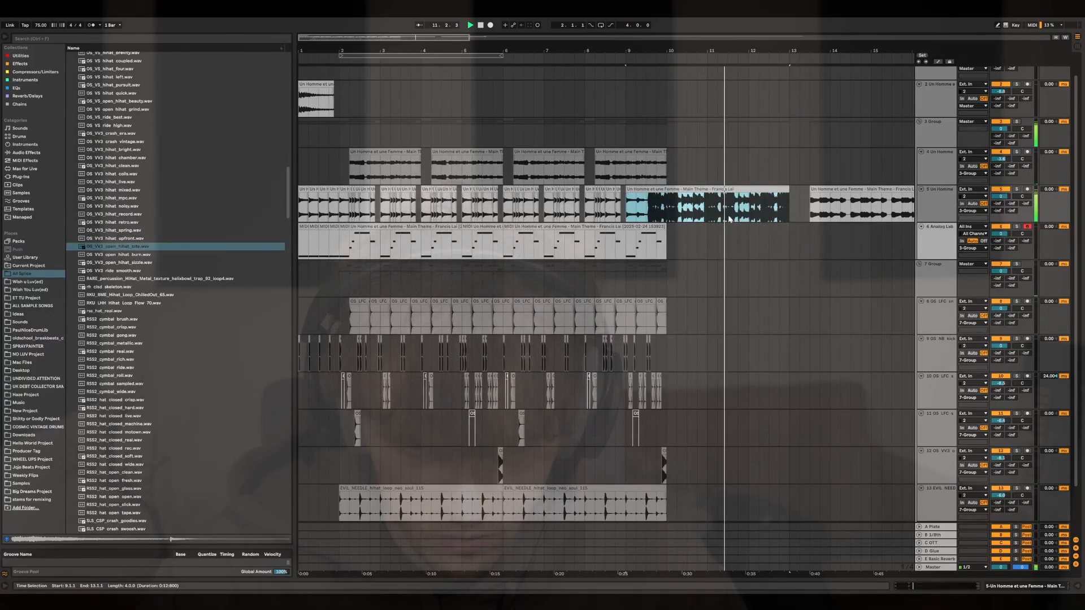
{"action": "left_click", "coordinate": [670, 219]}
{"action": "key", "text": "space"}
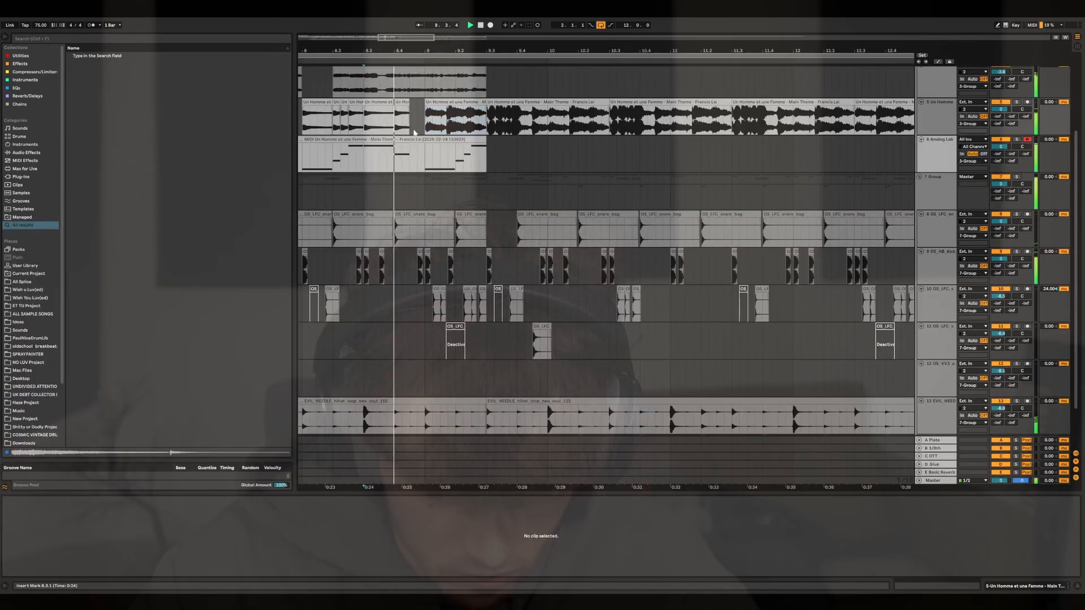
Step: Delete the vocals from 9.1.1 to 9.3.1 on track 4 and select the drum clips on tracks 8 to 11 over the same range
{"action": "left_click_drag", "start_coordinate": [426, 84], "coordinate": [490, 88]}
{"action": "scroll", "coordinate": [490, 88], "scroll_direction": "up", "scroll_amount": 2}
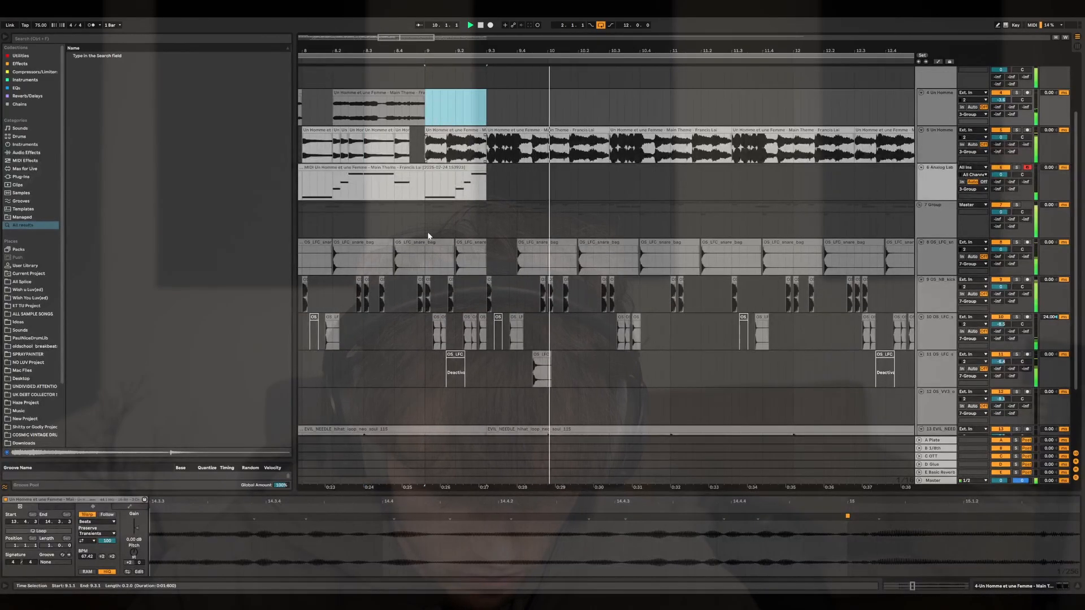
{"action": "left_click_drag", "start_coordinate": [428, 240], "coordinate": [494, 357]}
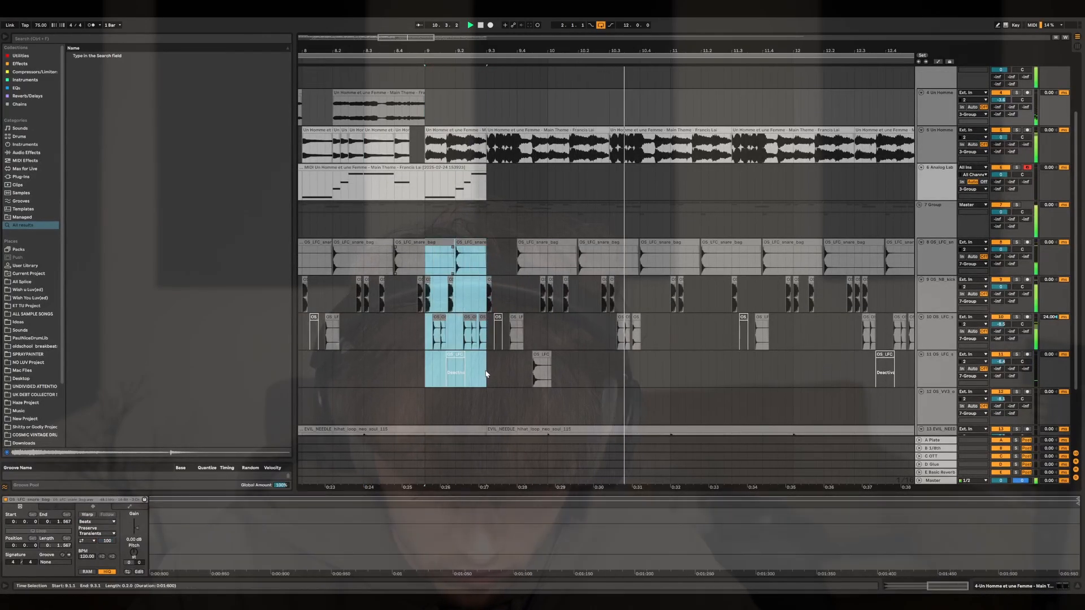
Step: Select the eight-bar section starting at 9.3.1 across the sample and drum tracks and loop that range
{"action": "left_click_drag", "start_coordinate": [533, 51], "coordinate": [790, 92]}
{"action": "left_click_drag", "start_coordinate": [487, 160], "coordinate": [756, 463]}
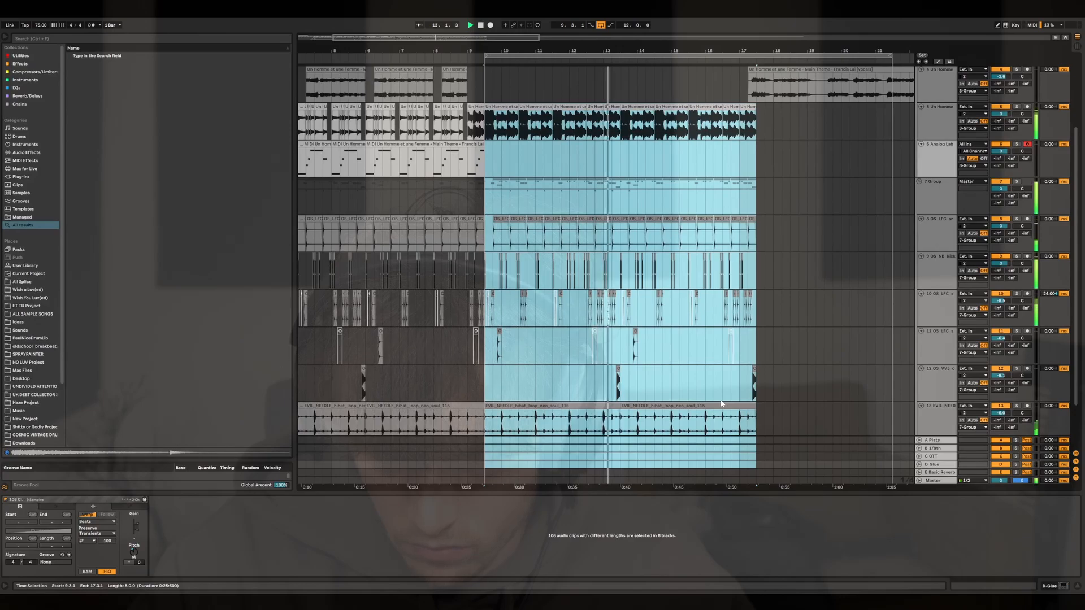
{"action": "key", "text": "super+l"}
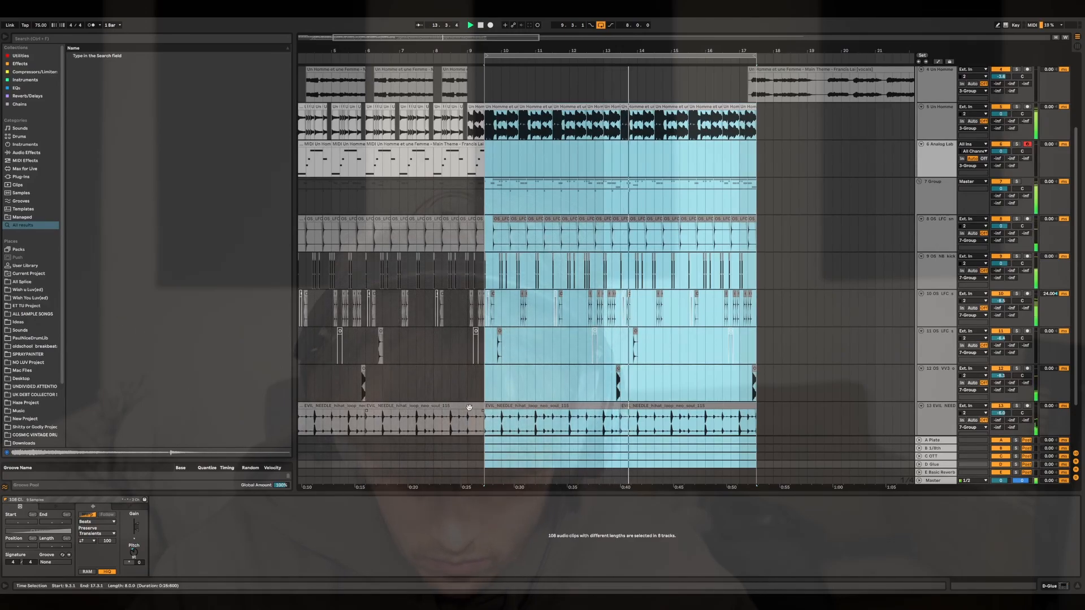
Step: Delete the EVIL_NEEDLE hi-hat loop clips before 9.3.1 on track 13
{"action": "left_click_drag", "start_coordinate": [484, 421], "coordinate": [365, 421]}
{"action": "left_click", "coordinate": [355, 406]}
{"action": "key", "text": "Delete"}
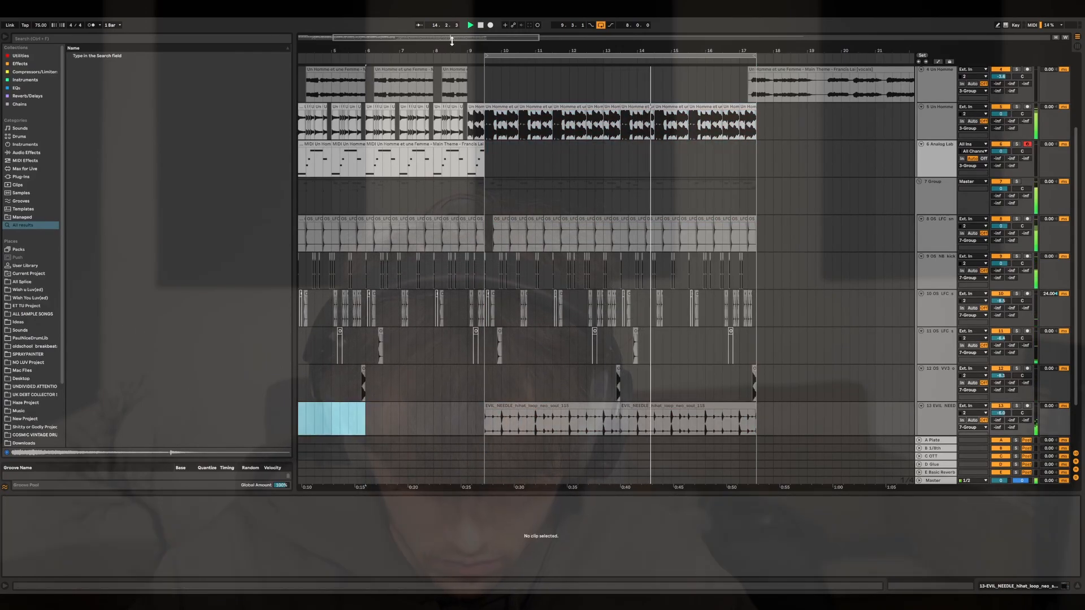
Step: Play the section from 9.3.1 to check the vocal chops on track 4 against the sample and drums
{"action": "left_click_drag", "start_coordinate": [453, 39], "coordinate": [453, 12]}
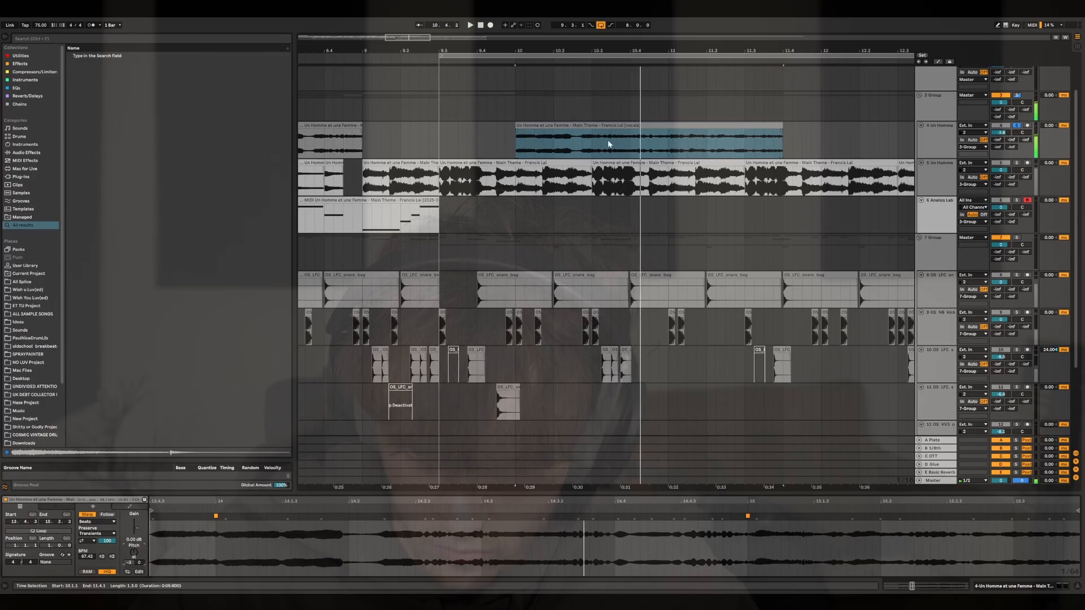
{"action": "key", "text": "space"}
{"action": "left_click", "coordinate": [579, 146]}
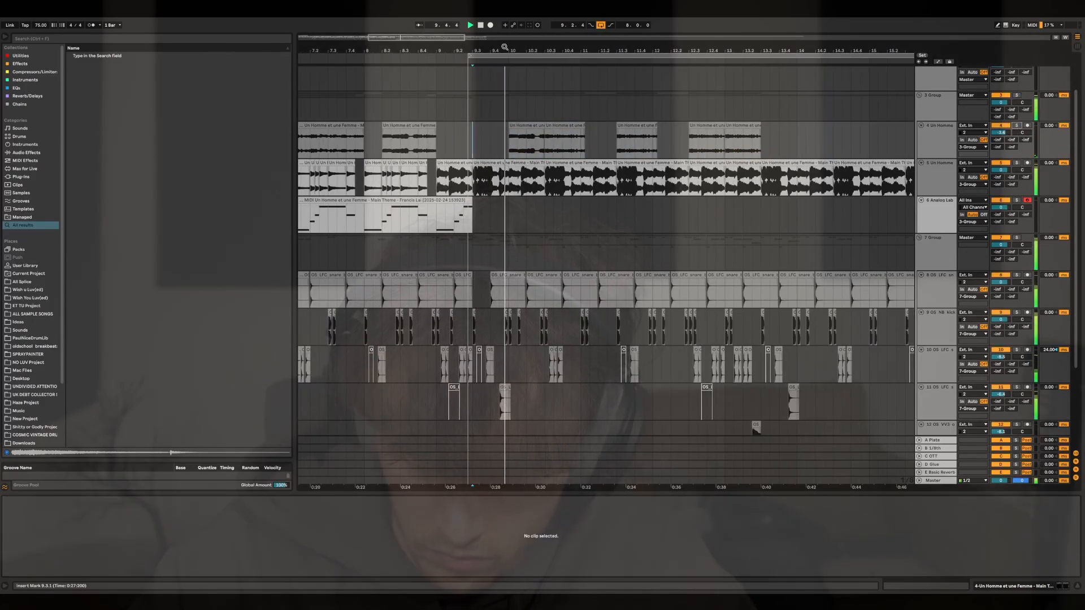
{"action": "left_click", "coordinate": [505, 58]}
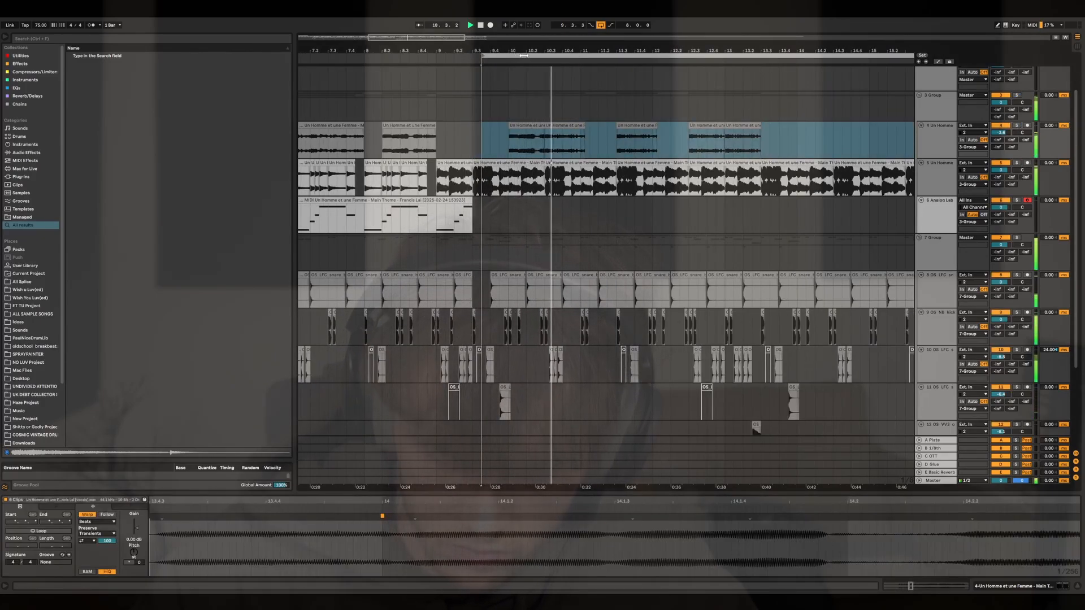
{"action": "left_click_drag", "start_coordinate": [519, 53], "coordinate": [596, 34]}
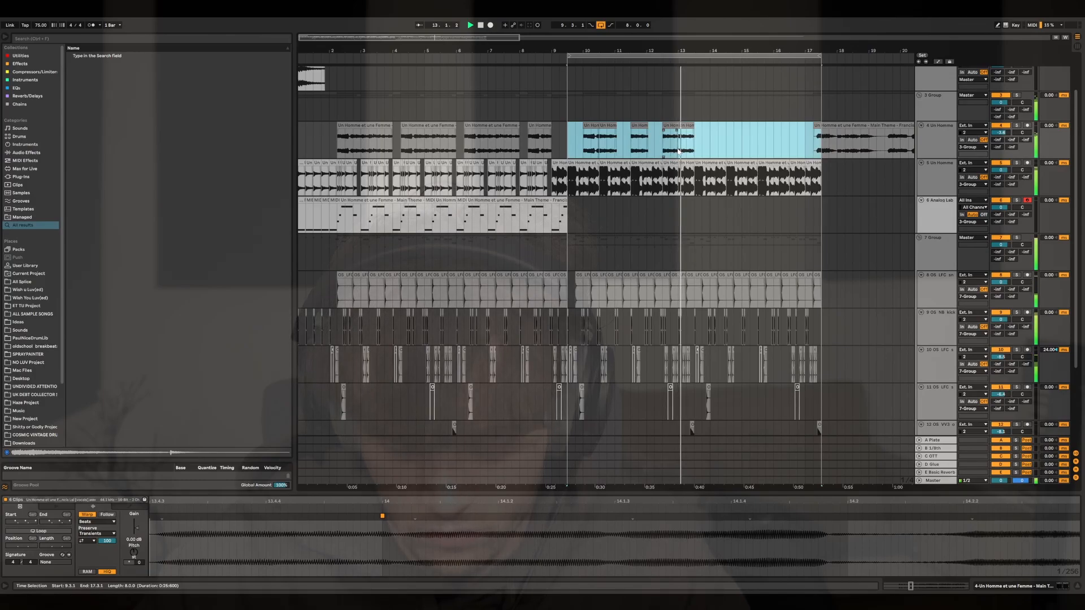
Step: Duplicate the vocal chops from 9.3.1 to 13.3.1 on track 4 into the following four bars
{"action": "left_click_drag", "start_coordinate": [694, 144], "coordinate": [591, 147]}
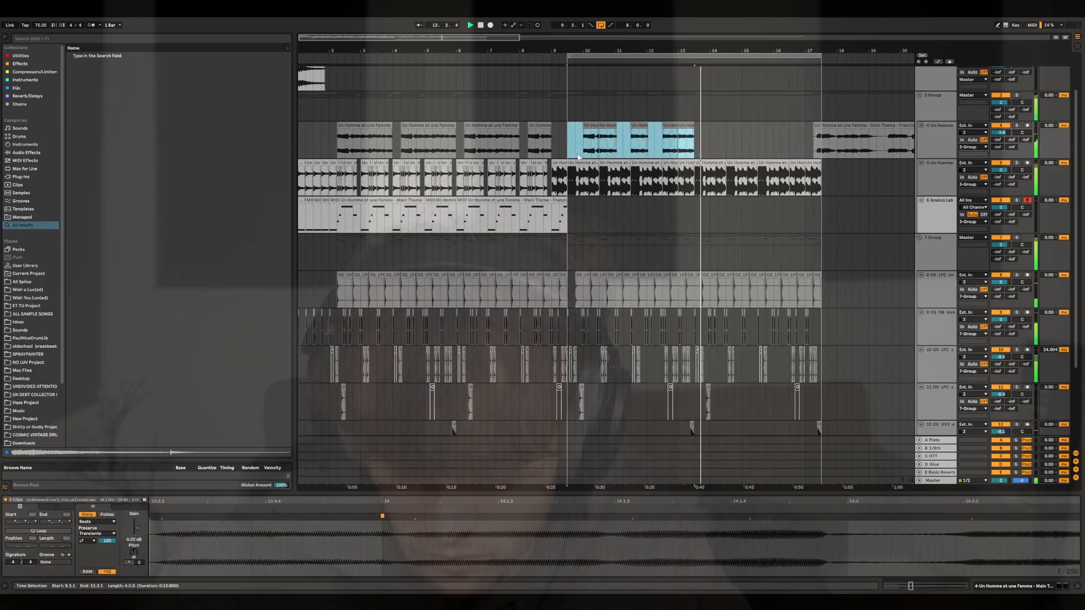
{"action": "key", "text": "ctrl+d"}
{"action": "left_click", "coordinate": [727, 128]}
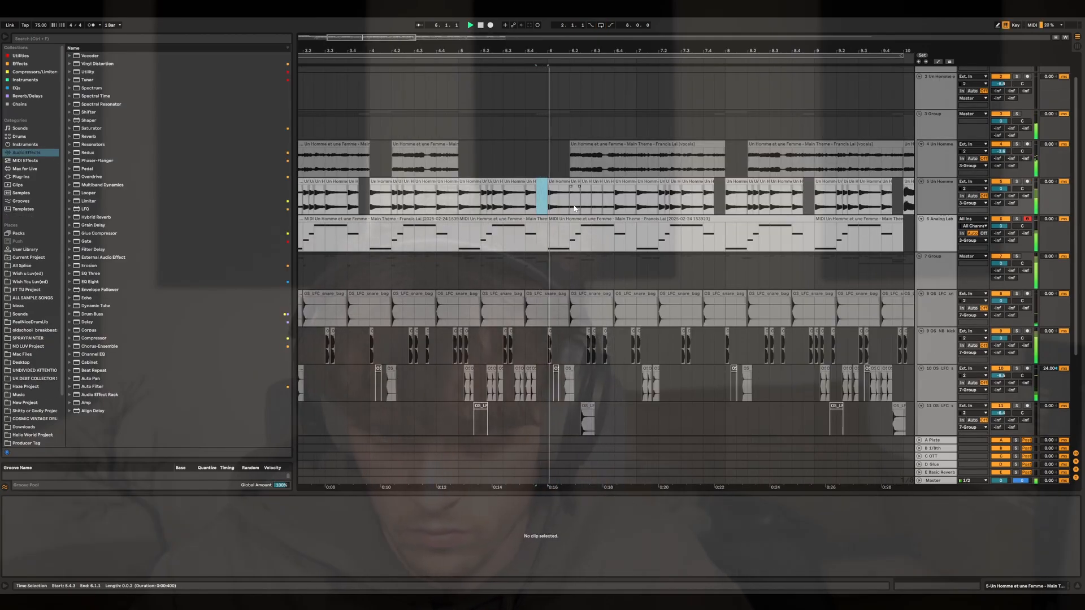
Step: Delete the sample and Analog Lab bass clips between 6.2.1 and 6.4.1 on tracks 5 and 6
{"action": "left_click_drag", "start_coordinate": [571, 198], "coordinate": [600, 233]}
{"action": "left_click", "coordinate": [551, 245]}
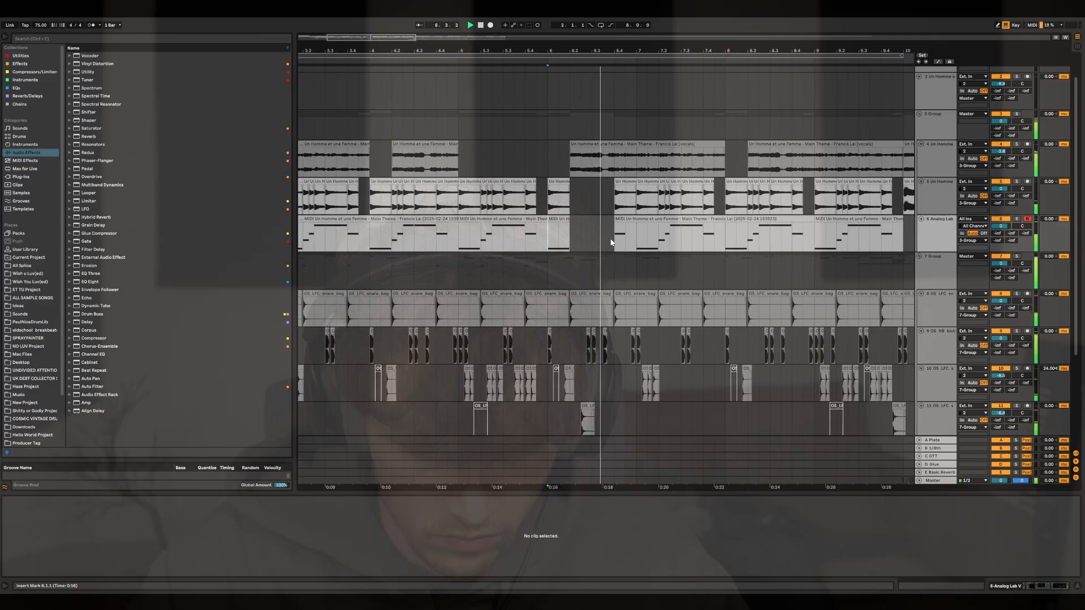
{"action": "left_click", "coordinate": [599, 341]}
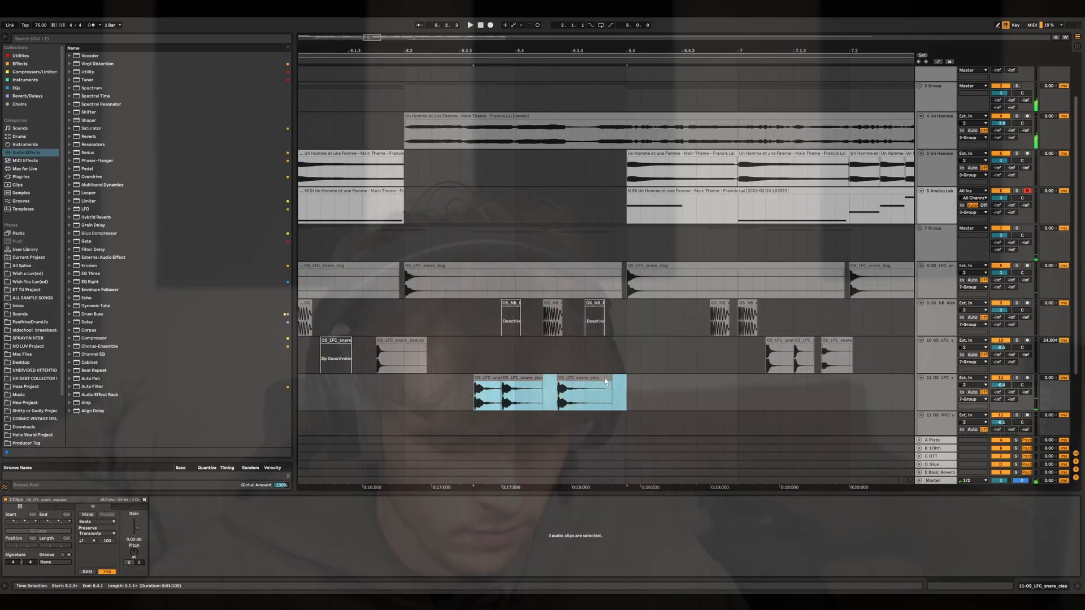
Step: Nudge the three OS_LFC_snare_cleo clips on track 11 to start at 6.2.4 and audition the fill from 6.2.1
{"action": "key", "text": "Right"}
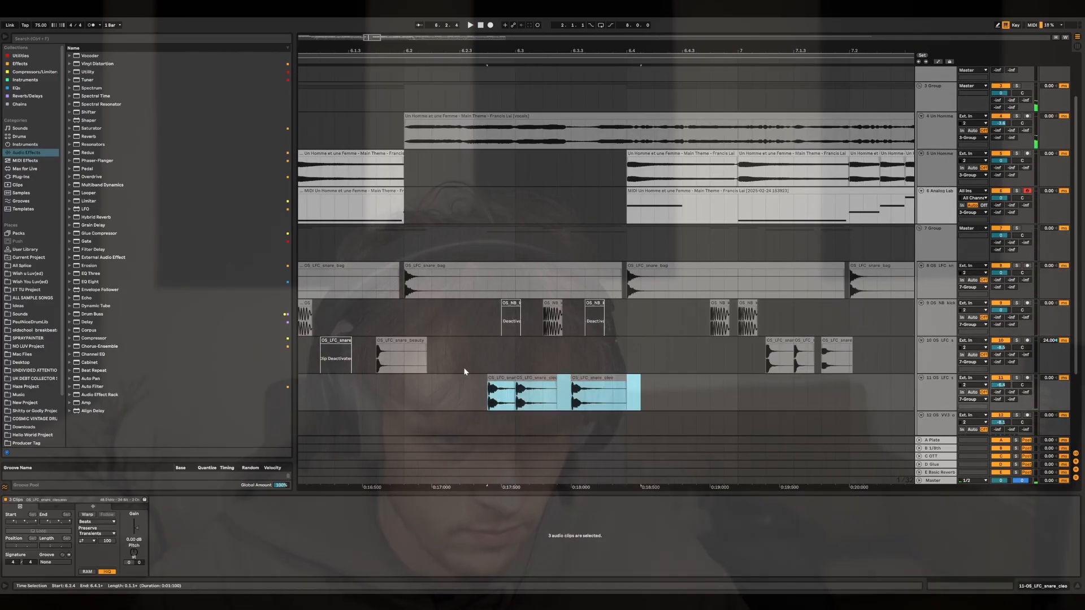
{"action": "left_click", "coordinate": [409, 332]}
{"action": "key", "text": "space"}
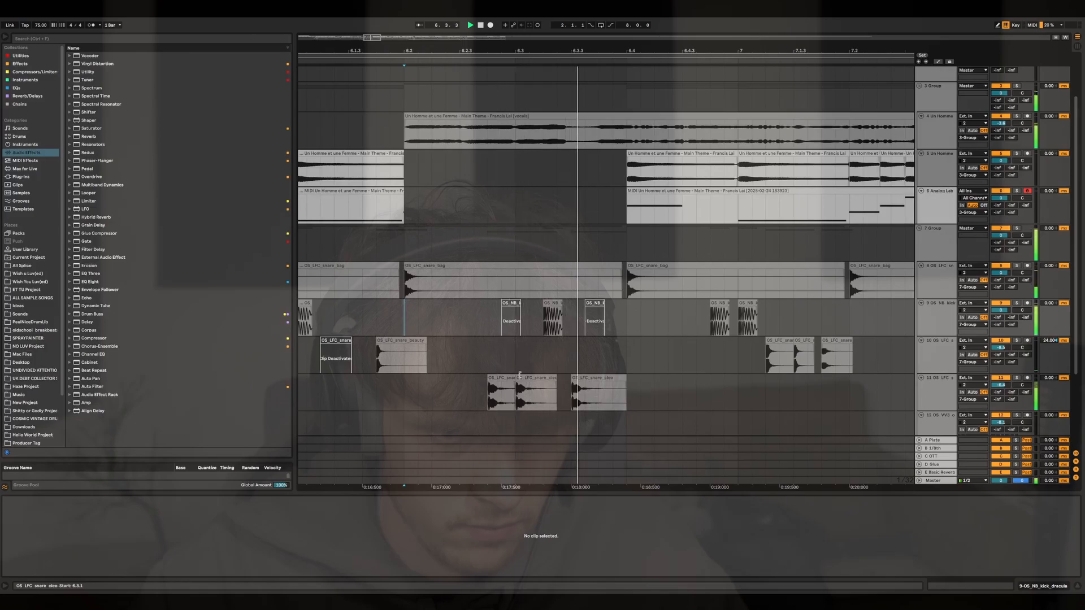
{"action": "left_click_drag", "start_coordinate": [566, 51], "coordinate": [563, 49]}
{"action": "key", "text": "space"}
Step: Duplicate the sample clip at 18.2.1 to 18.4.1 on track 5 twice in a row during playback
{"action": "left_click", "coordinate": [461, 177]}
{"action": "key", "text": "space"}
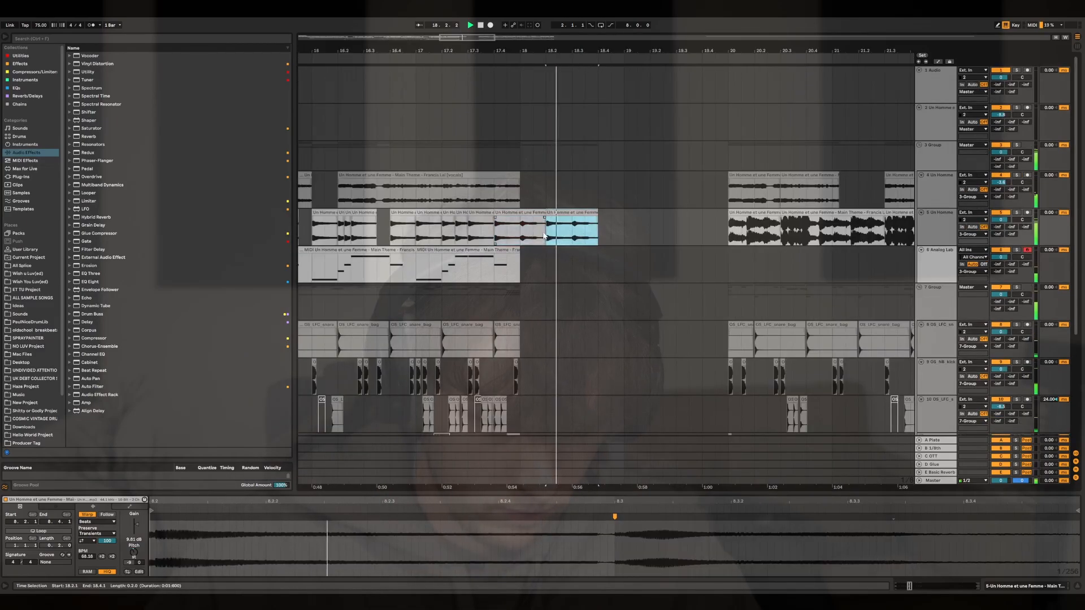
{"action": "key", "text": "ctrl+d"}
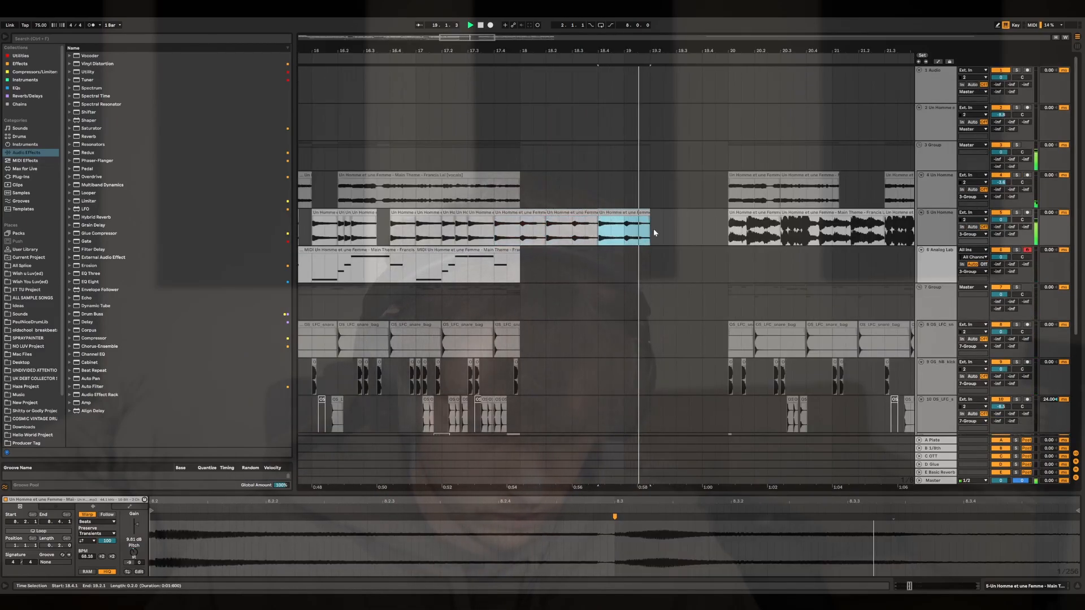
{"action": "key", "text": "ctrl+d"}
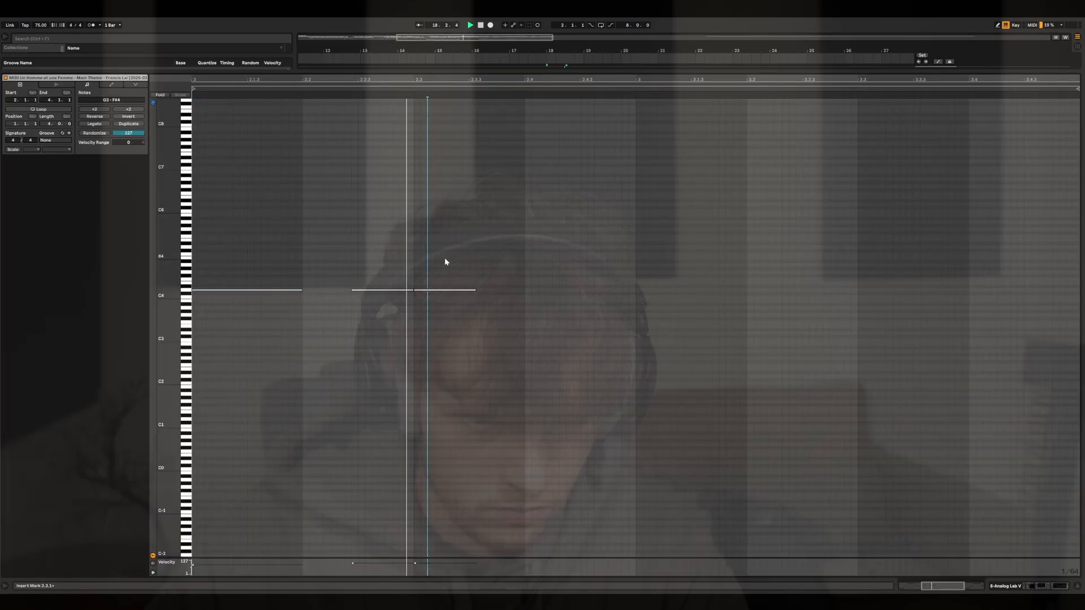
Step: Duplicate the D4 bass notes around 2.3.1 into a second pair that leads into bar 3 and ends at 3.1.3
{"action": "left_click_drag", "start_coordinate": [443, 271], "coordinate": [526, 297]}
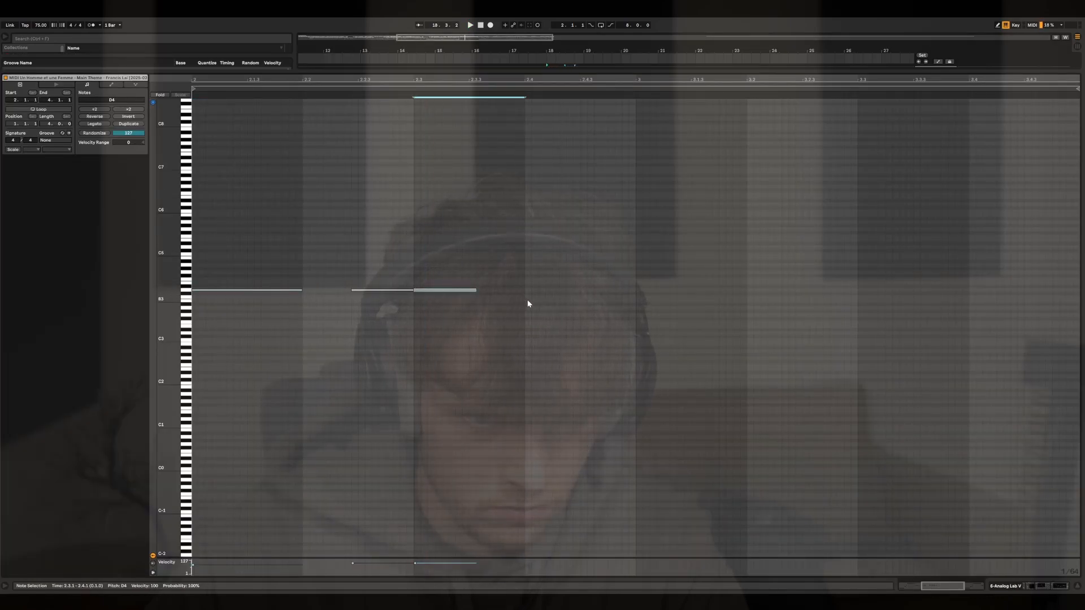
{"action": "key", "text": "ctrl+d"}
{"action": "key", "text": "Right"}
{"action": "key", "text": "Right"}
{"action": "key", "text": "Right"}
{"action": "key", "text": "Right"}
{"action": "key", "text": "Right"}
{"action": "key", "text": "Right"}
{"action": "key", "text": "Right"}
{"action": "key", "text": "ctrl+d"}
{"action": "left_click", "coordinate": [667, 274]}
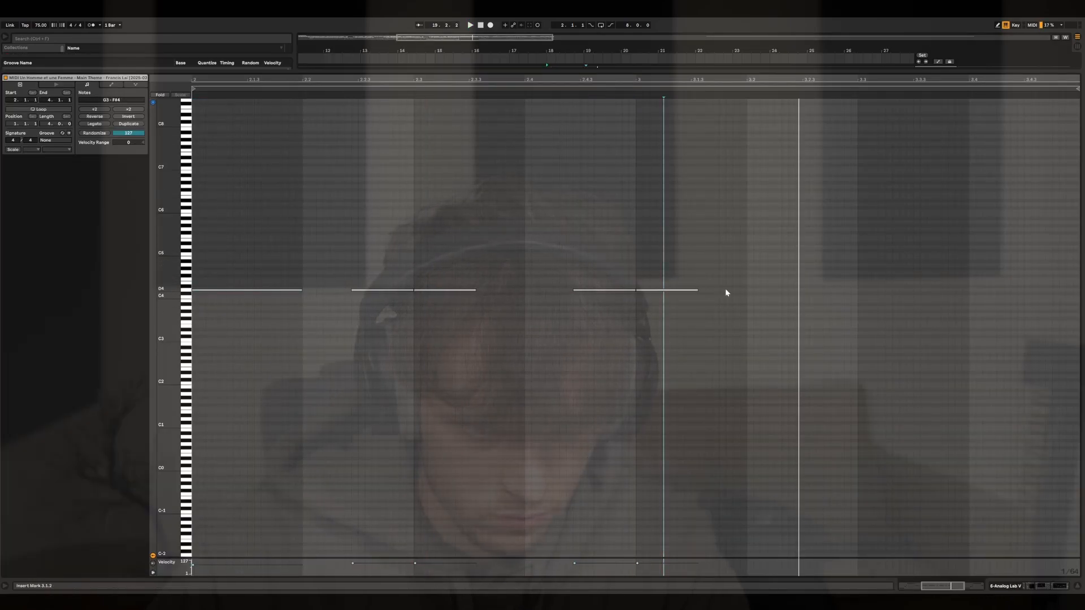
{"action": "key", "text": "space"}
Step: Extend the D4 bass note at bar 3 to 3.2.3, repeat it from there, and audition the line
{"action": "left_click_drag", "start_coordinate": [697, 291], "coordinate": [802, 293]}
{"action": "key", "text": "ctrl+d"}
{"action": "left_click", "coordinate": [866, 289]}
{"action": "key", "text": "space"}
{"action": "left_click_drag", "start_coordinate": [967, 292], "coordinate": [913, 273]}
{"action": "left_click", "coordinate": [844, 285]}
{"action": "key", "text": "space"}
Step: Add a run of four half-beat bass notes from 3.3.1 to 4.1.1, stepping down to D4 and ending on D#4, and play it
{"action": "double_click", "coordinate": [861, 273]}
{"action": "key", "text": "ctrl+d"}
{"action": "key", "text": "Right"}
{"action": "key", "text": "Down"}
{"action": "key", "text": "Left"}
{"action": "key", "text": "Left"}
{"action": "key", "text": "Down"}
{"action": "key", "text": "Down"}
{"action": "key", "text": "Down"}
{"action": "key", "text": "Right"}
{"action": "key", "text": "ctrl+d"}
{"action": "key", "text": "Down"}
{"action": "key", "text": "ctrl+d"}
{"action": "key", "text": "Up"}
{"action": "key", "text": "space"}
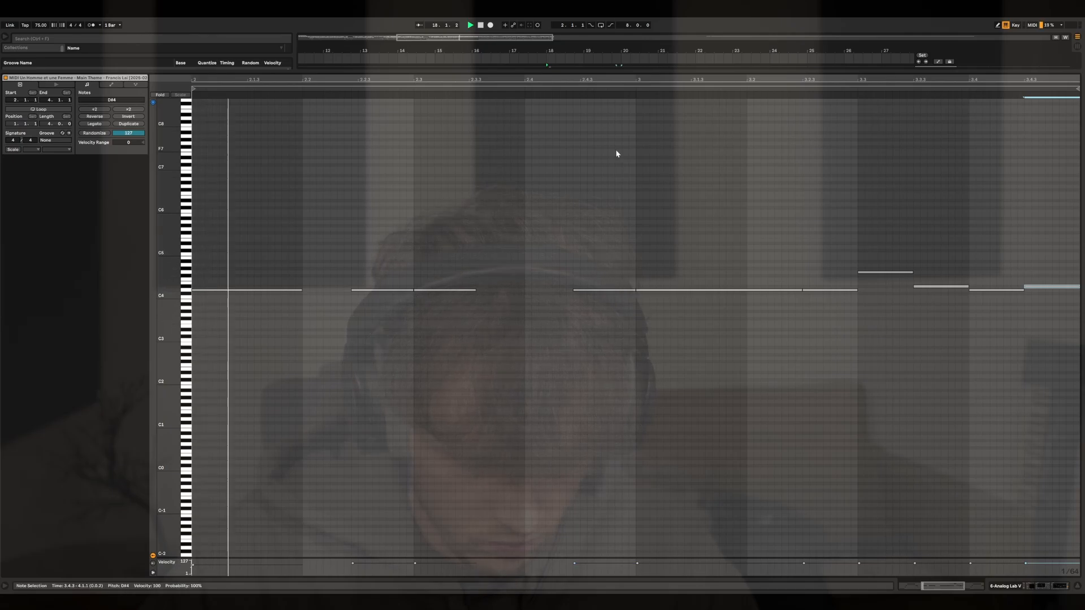
Step: Return to the arrangement, select the whole section starting at 20.1.1 on tracks 4 to 14, and shift it to 22.1.1
{"action": "left_click_drag", "start_coordinate": [618, 73], "coordinate": [637, 559]}
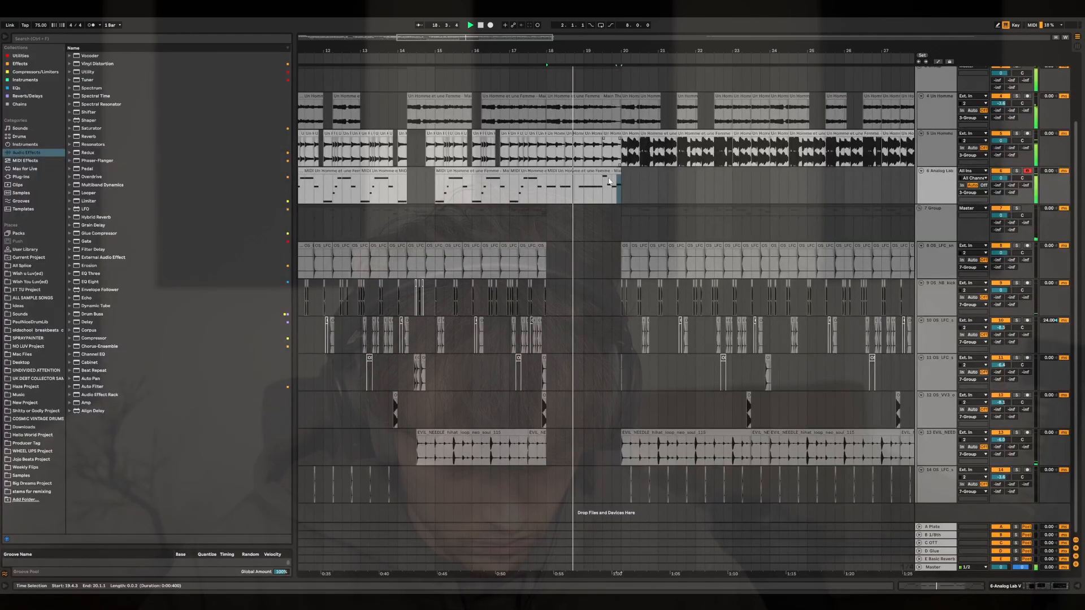
{"action": "left_click", "coordinate": [626, 96]}
{"action": "left_click_drag", "start_coordinate": [620, 58], "coordinate": [620, 17]}
{"action": "left_click_drag", "start_coordinate": [509, 490], "coordinate": [446, 115]}
{"action": "key", "text": "space"}
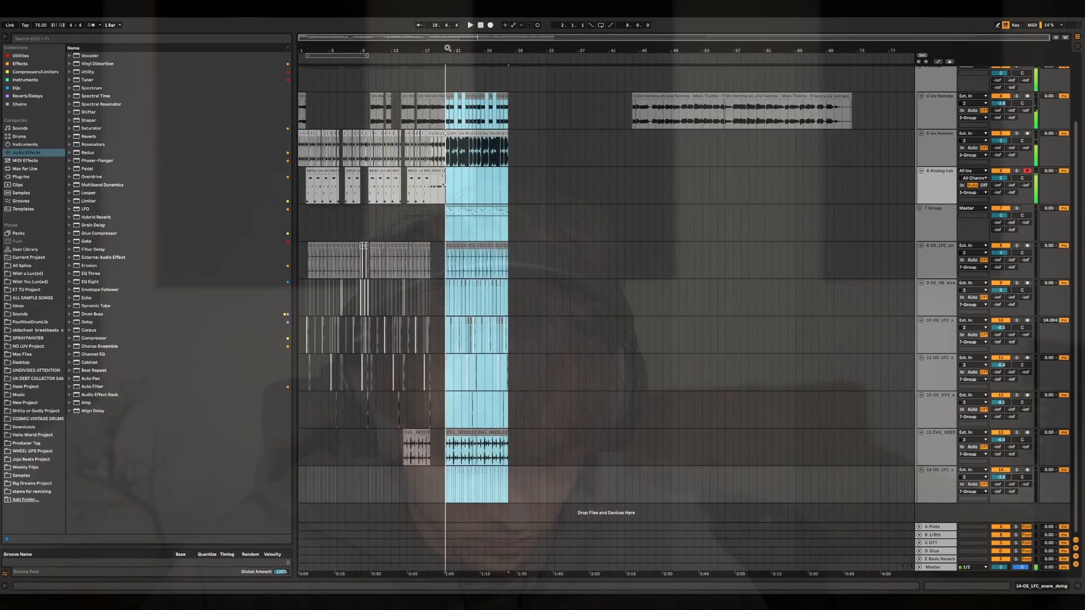
{"action": "left_click_drag", "start_coordinate": [447, 48], "coordinate": [447, 93]}
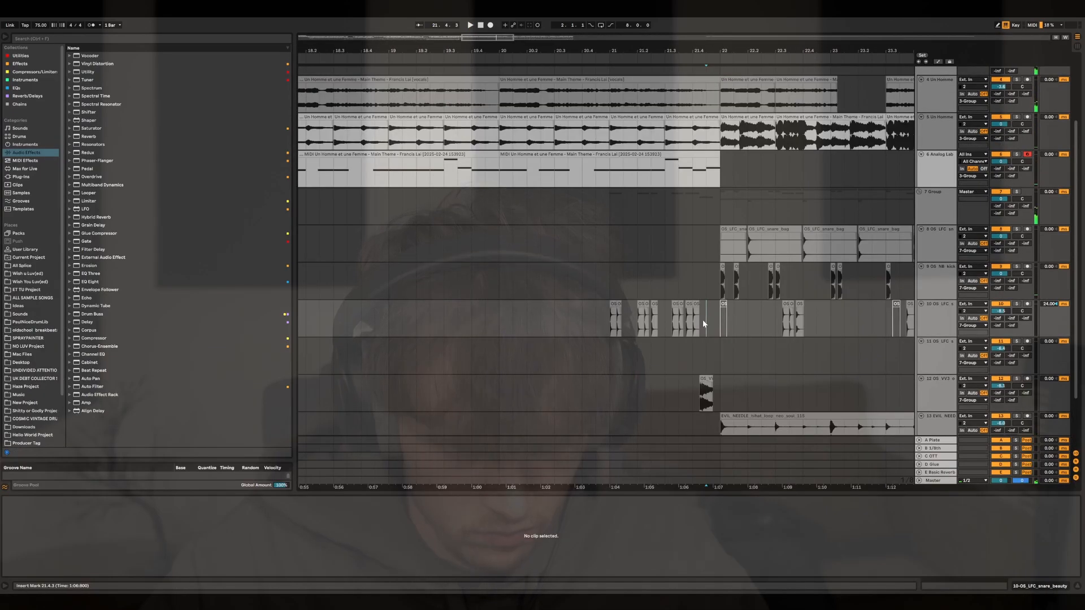
Step: Add an OS_LFC_snare_beauty hit at 21.4.3 on track 10 and audition the fill leading into bar 22
{"action": "double_click", "coordinate": [709, 318]}
{"action": "left_click", "coordinate": [684, 330]}
{"action": "key", "text": "space"}
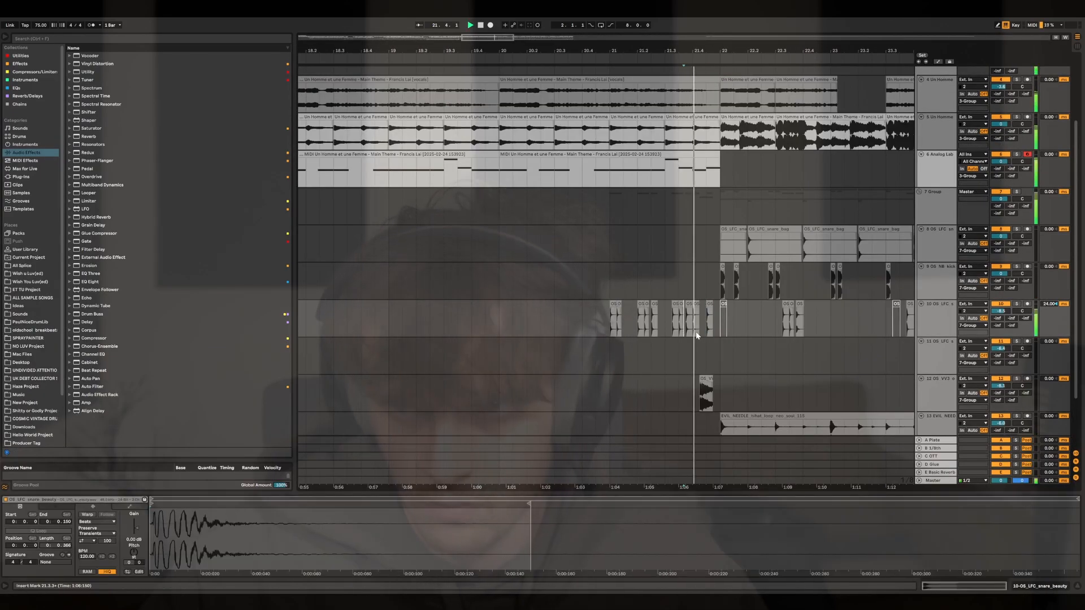
{"action": "left_click", "coordinate": [710, 321]}
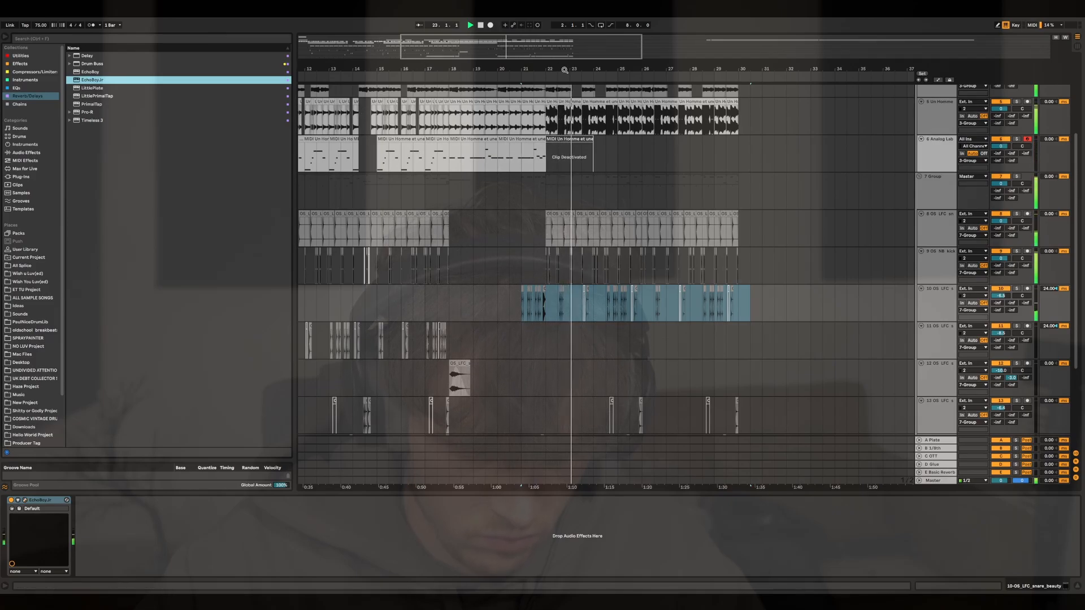
Step: Play the full arrangement from 1.1.1
{"action": "left_click_drag", "start_coordinate": [564, 69], "coordinate": [474, 103]}
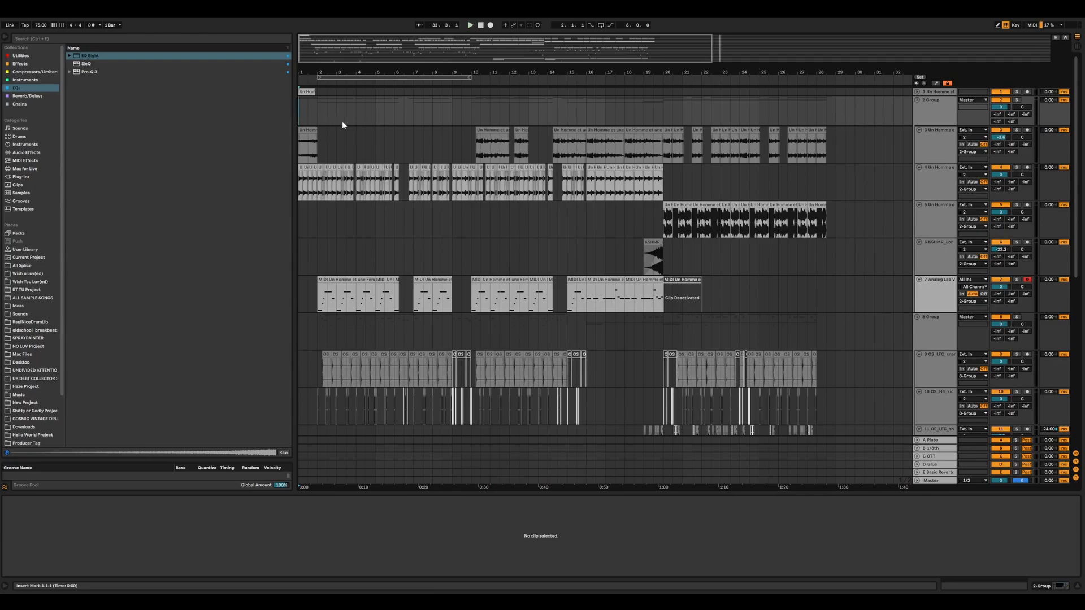
{"action": "key", "text": "space"}
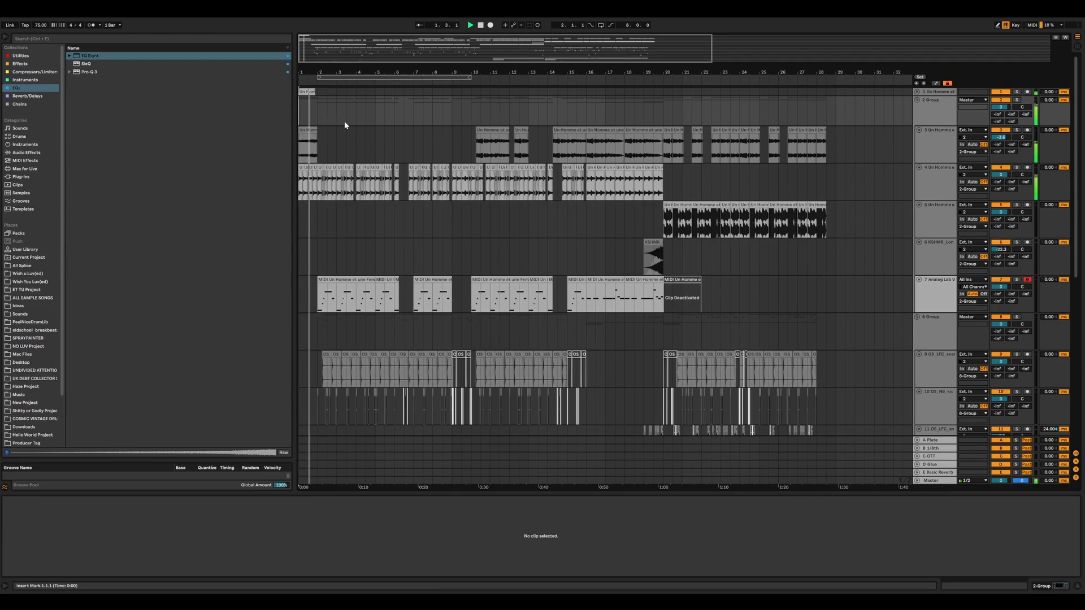